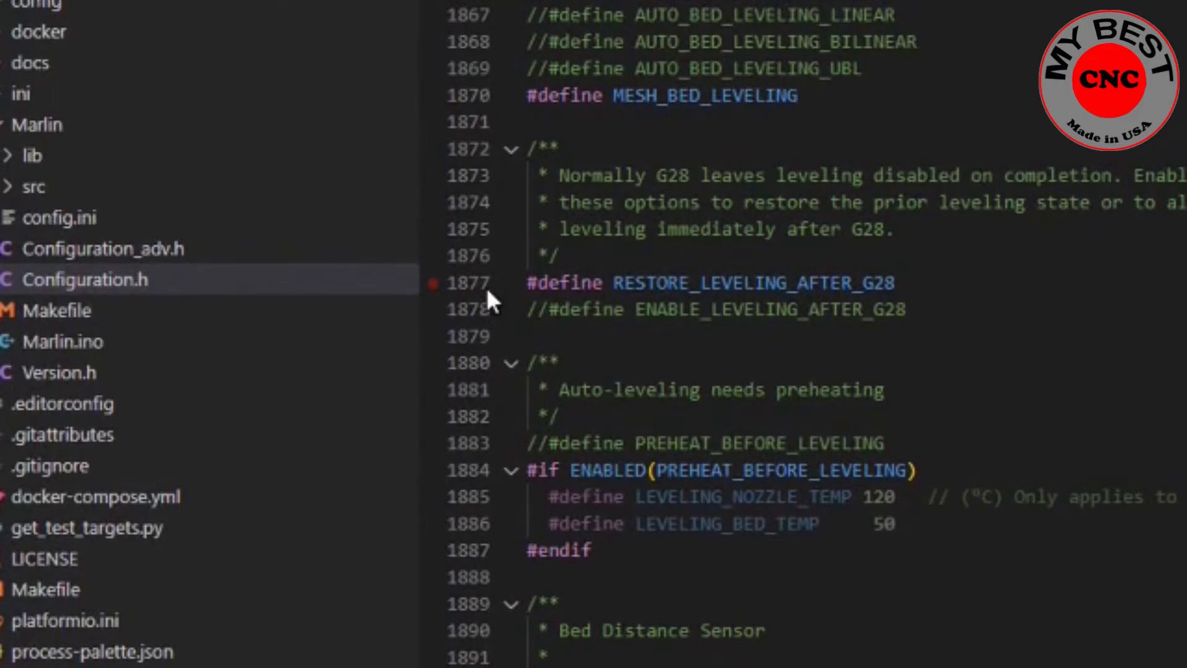
Examine the bed leveling options in Configuration.h, from RESTORE_LEVELING_AFTER_G28 through the mesh inset and grid point definitions.
{"action": "mouse_move", "coordinate": [801, 285]}
{"action": "scroll", "coordinate": [915, 291], "scroll_direction": "down", "scroll_amount": 10}
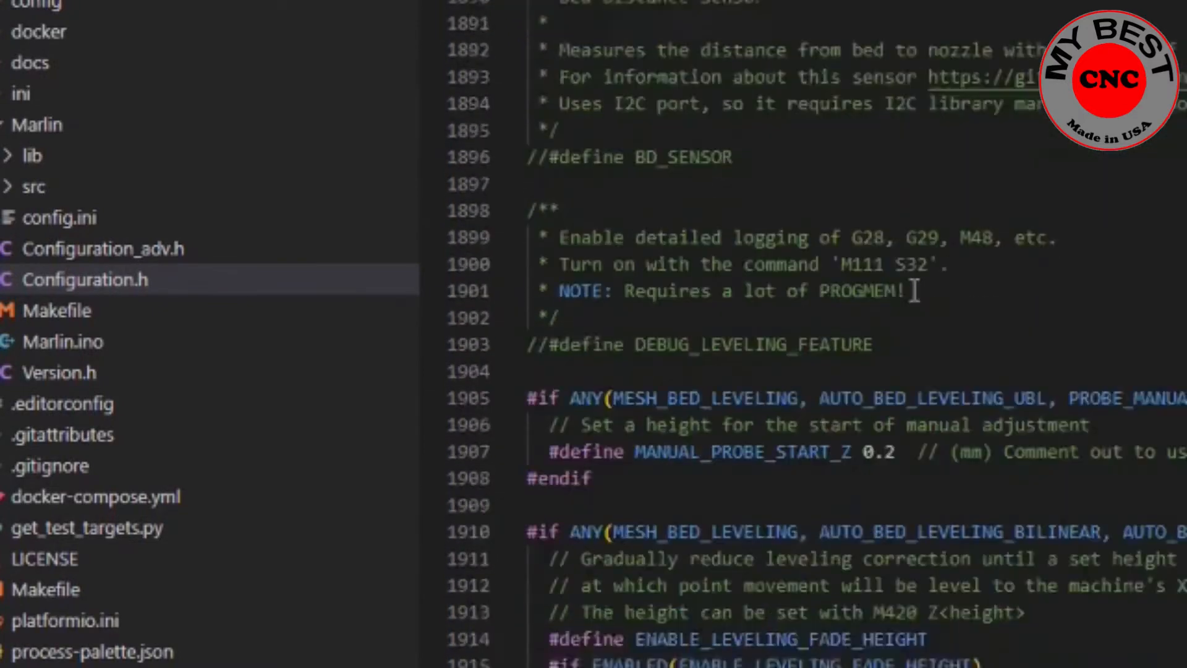
{"action": "scroll", "coordinate": [916, 290], "scroll_direction": "down", "scroll_amount": 14}
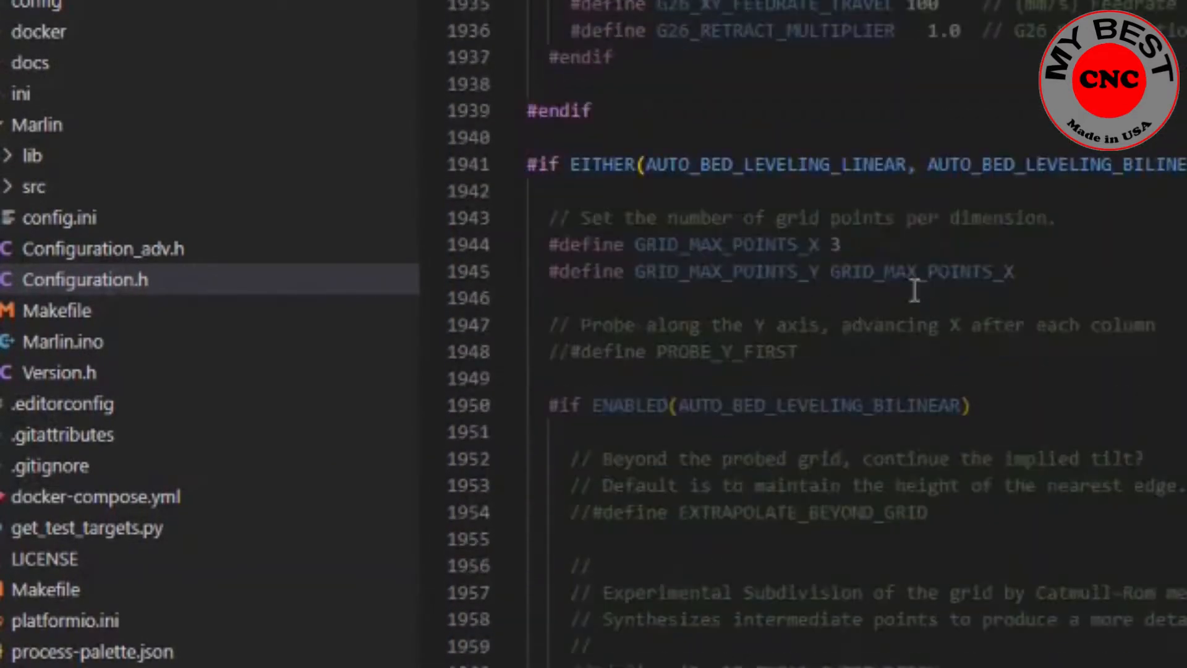
{"action": "scroll", "coordinate": [864, 285], "scroll_direction": "down", "scroll_amount": 9}
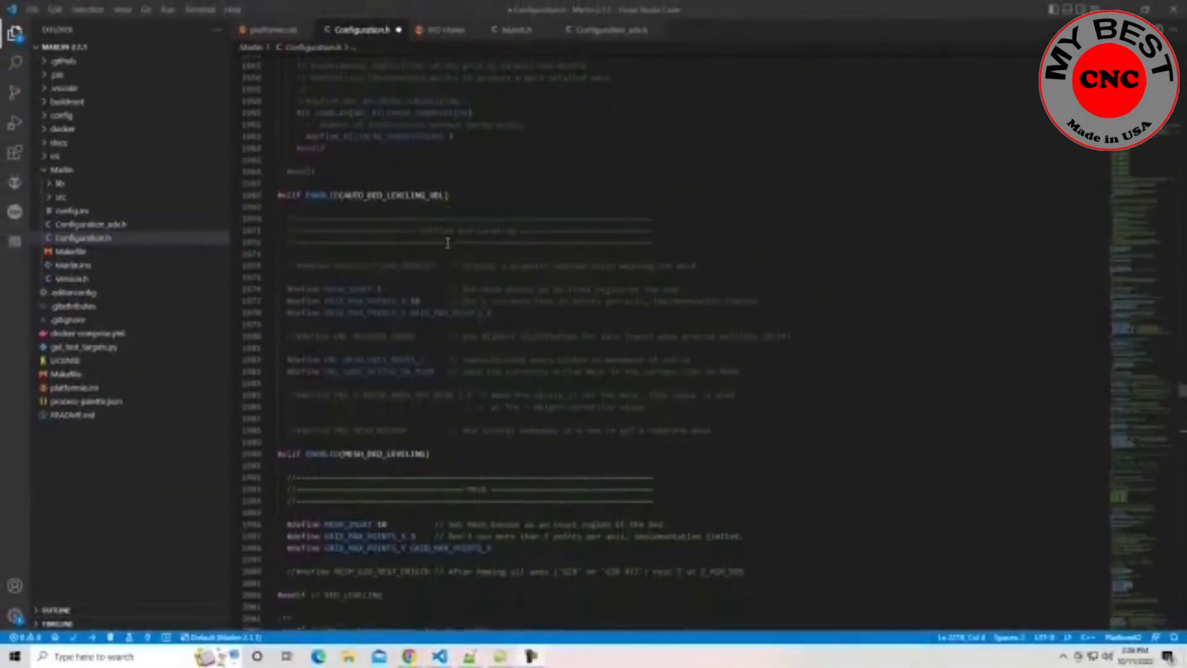
{"action": "scroll", "coordinate": [447, 244], "scroll_direction": "down", "scroll_amount": 3}
{"action": "scroll", "coordinate": [448, 243], "scroll_direction": "down", "scroll_amount": 3}
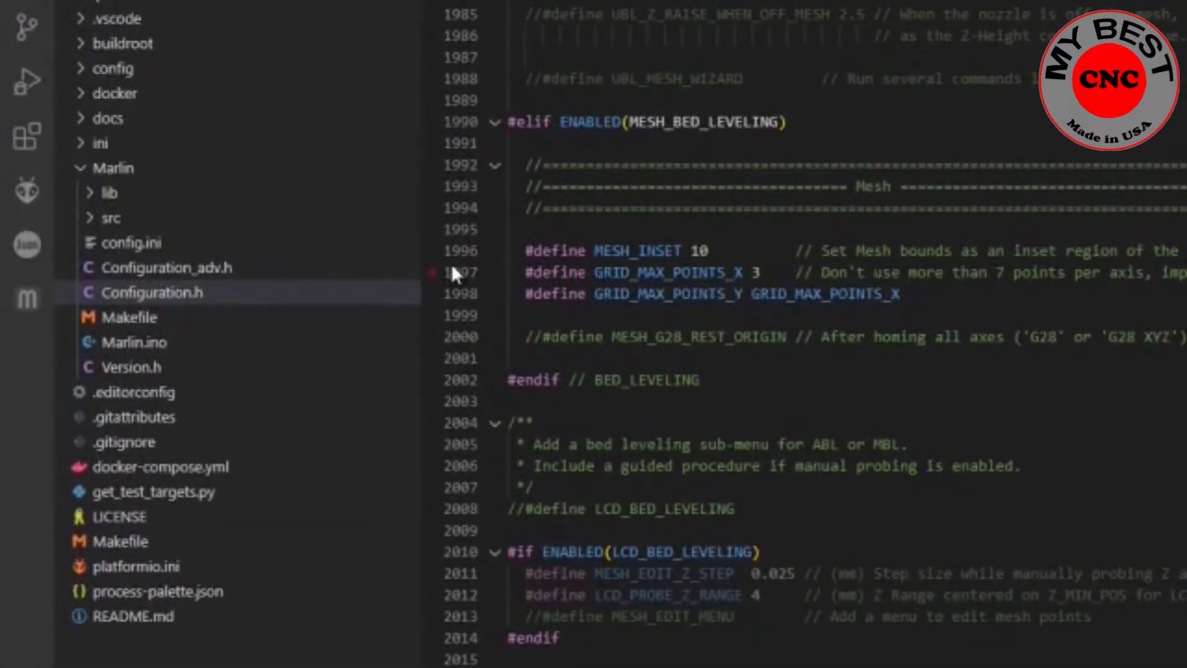
{"action": "left_click", "coordinate": [433, 254]}
Enable the bed leveling sub-menu in Configuration.h by uncommenting the LCD_BED_LEVELING define.
{"action": "mouse_move", "coordinate": [770, 285]}
{"action": "scroll", "coordinate": [830, 380], "scroll_direction": "down", "scroll_amount": 4}
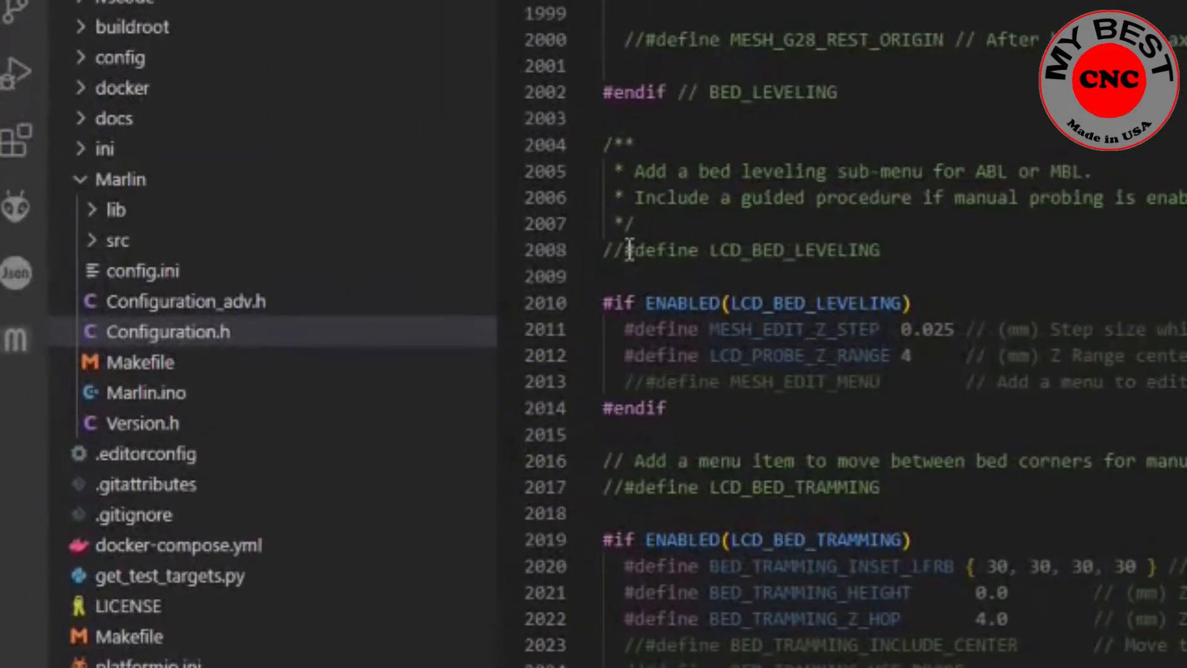
{"action": "left_click", "coordinate": [630, 250]}
{"action": "key", "text": "BackSpace"}
{"action": "key", "text": "BackSpace"}
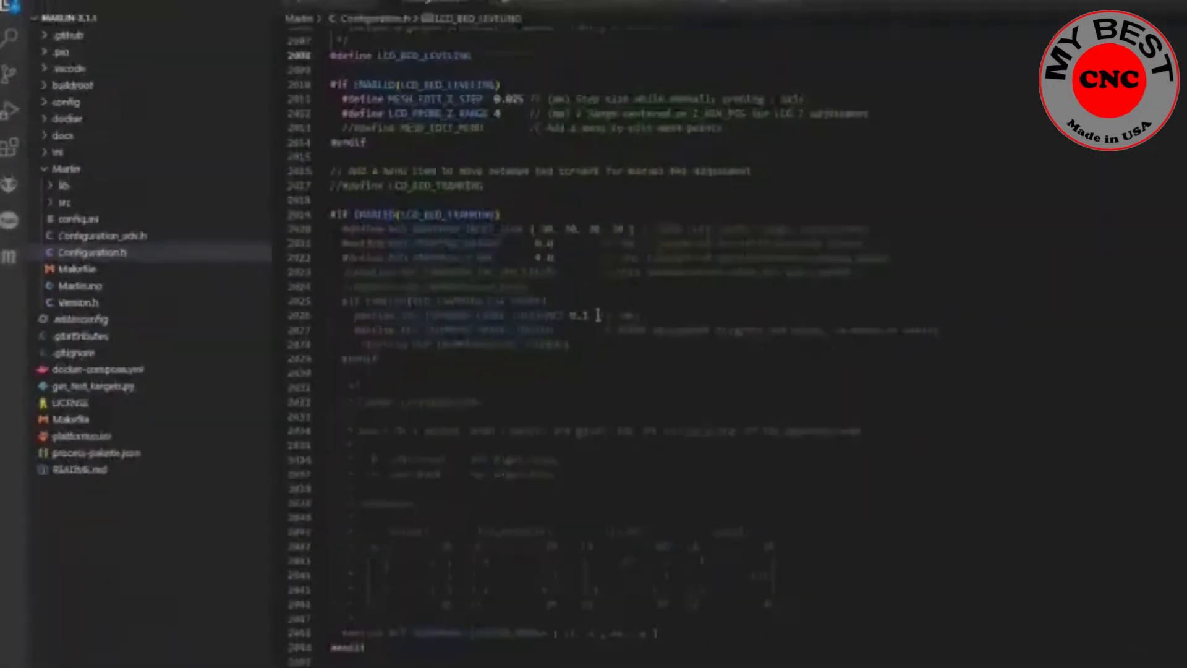
Enable persistent storage in the EEPROM section by uncommenting the EEPROM_SETTINGS define.
{"action": "scroll", "coordinate": [491, 286], "scroll_direction": "down", "scroll_amount": 15}
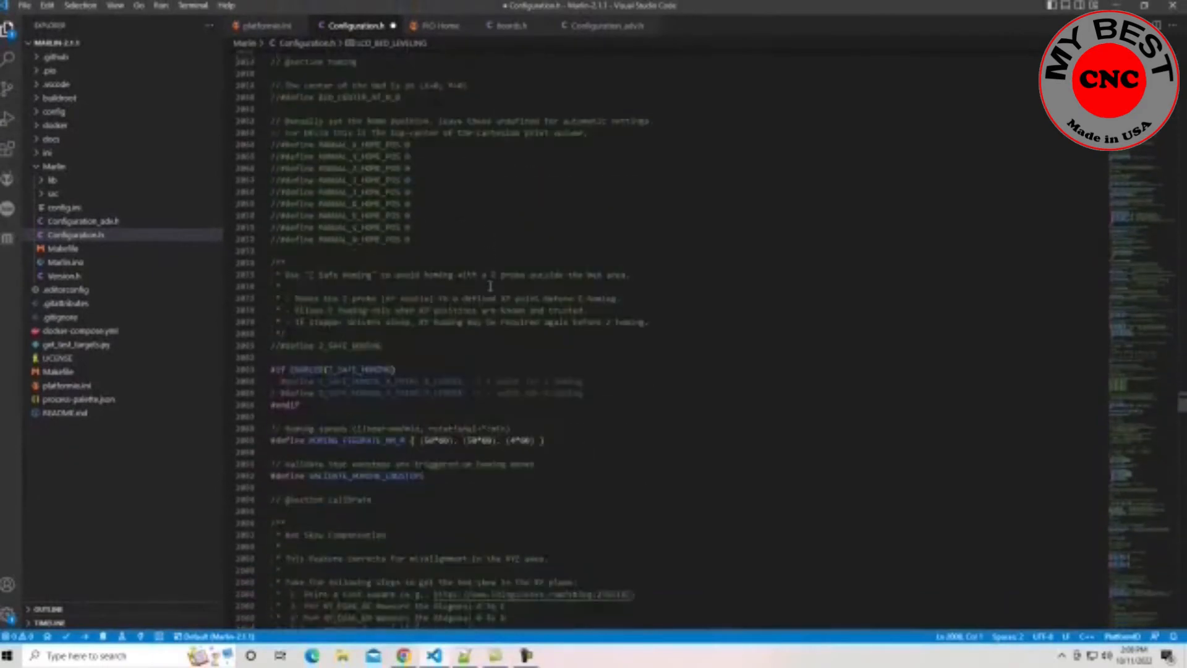
{"action": "scroll", "coordinate": [490, 285], "scroll_direction": "down", "scroll_amount": 6}
{"action": "scroll", "coordinate": [491, 285], "scroll_direction": "down", "scroll_amount": 6}
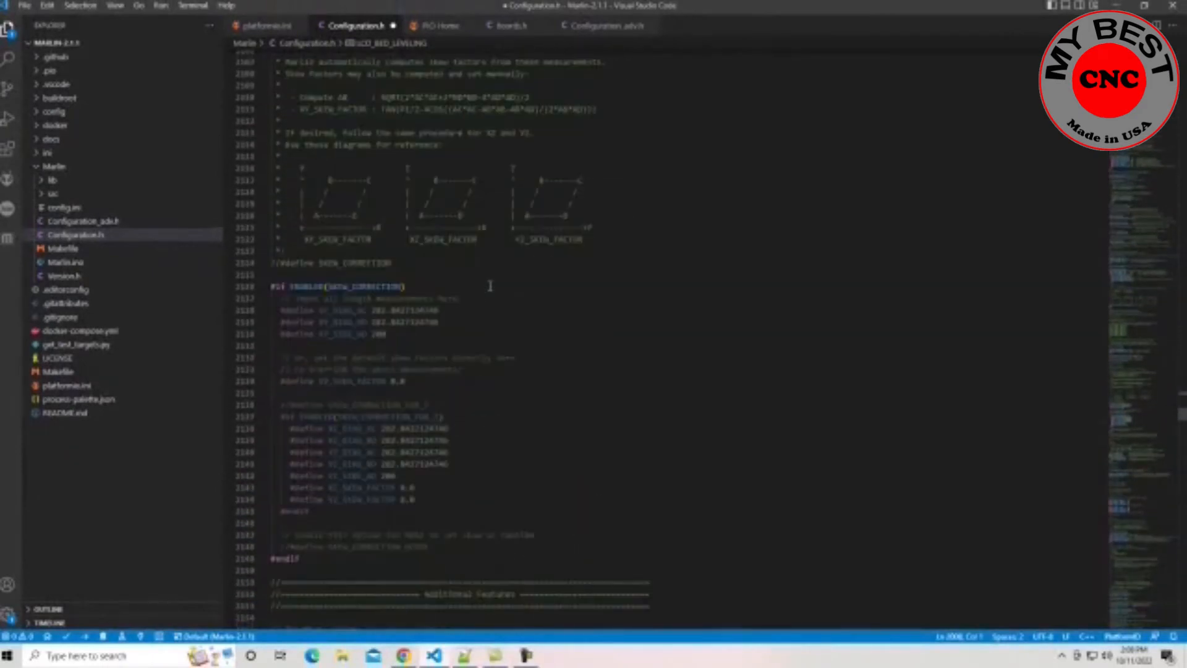
{"action": "scroll", "coordinate": [490, 286], "scroll_direction": "down", "scroll_amount": 11}
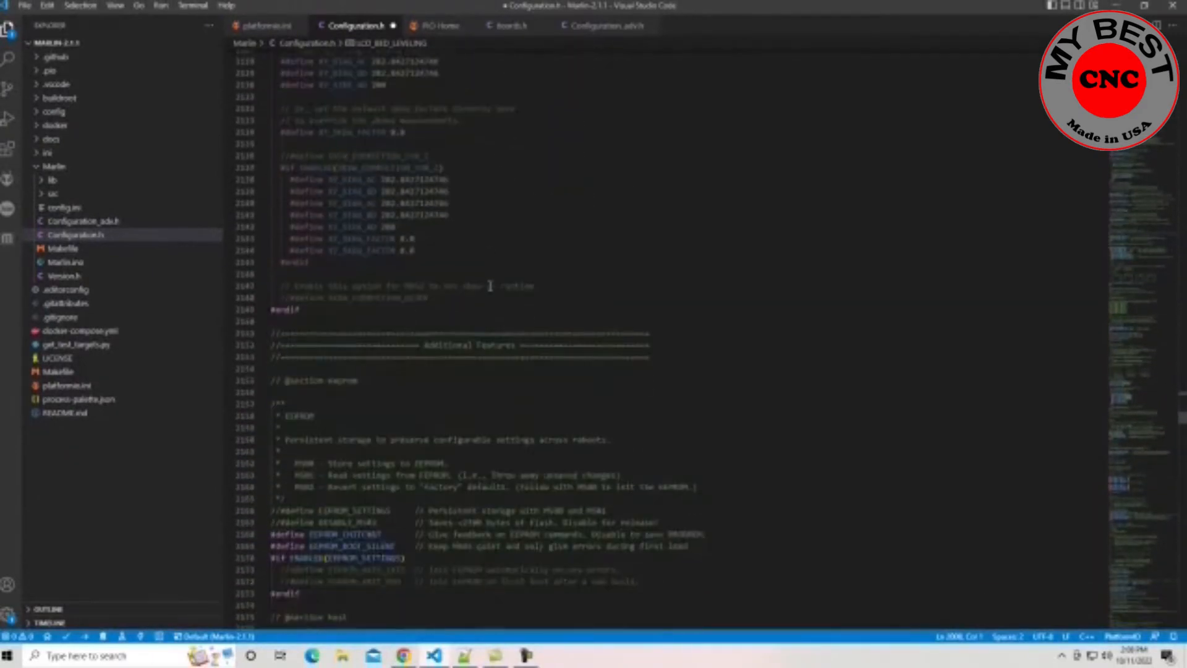
{"action": "scroll", "coordinate": [490, 286], "scroll_direction": "down", "scroll_amount": 3}
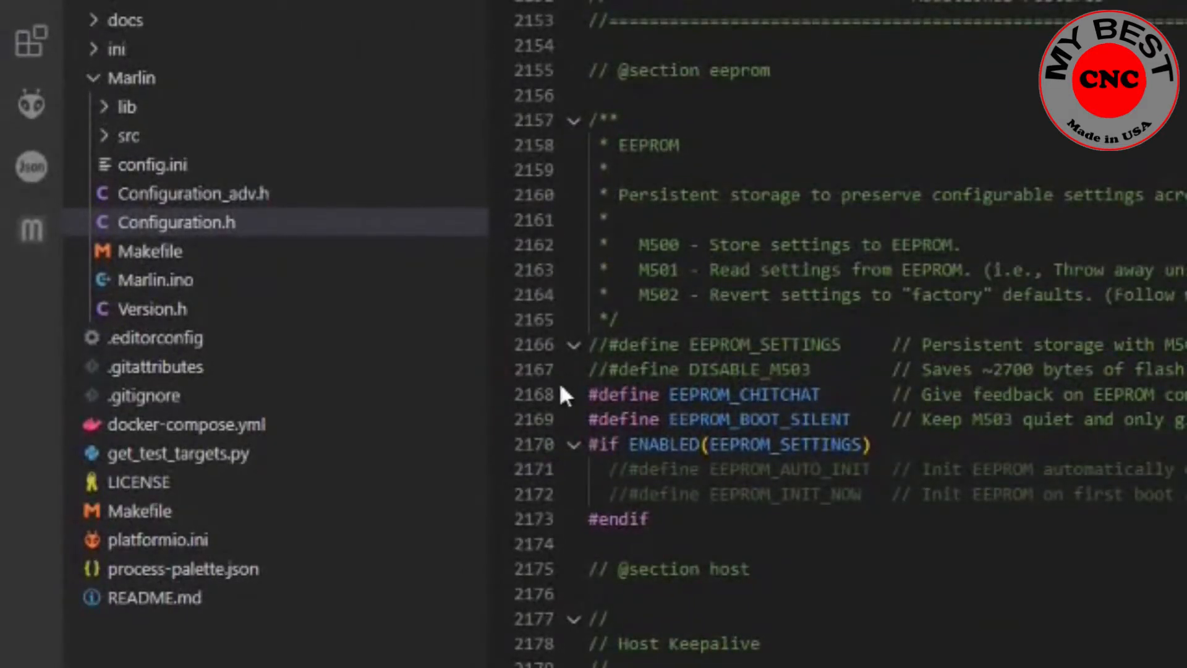
{"action": "left_click", "coordinate": [613, 348]}
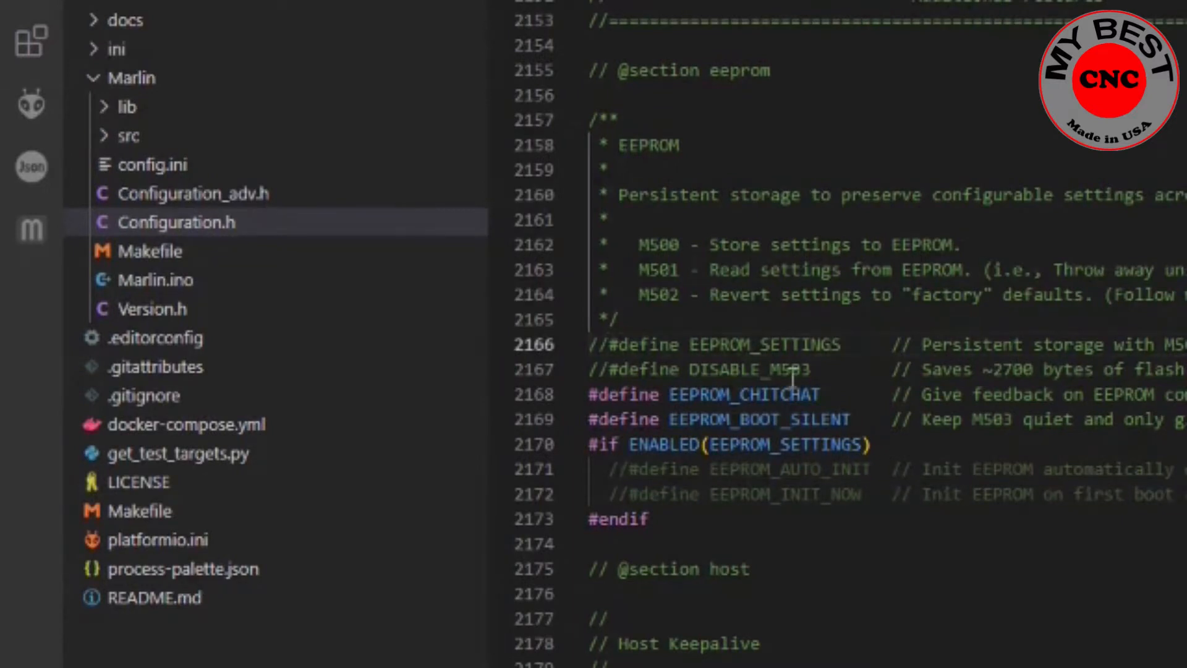
{"action": "key", "text": "BackSpace"}
{"action": "key", "text": "BackSpace"}
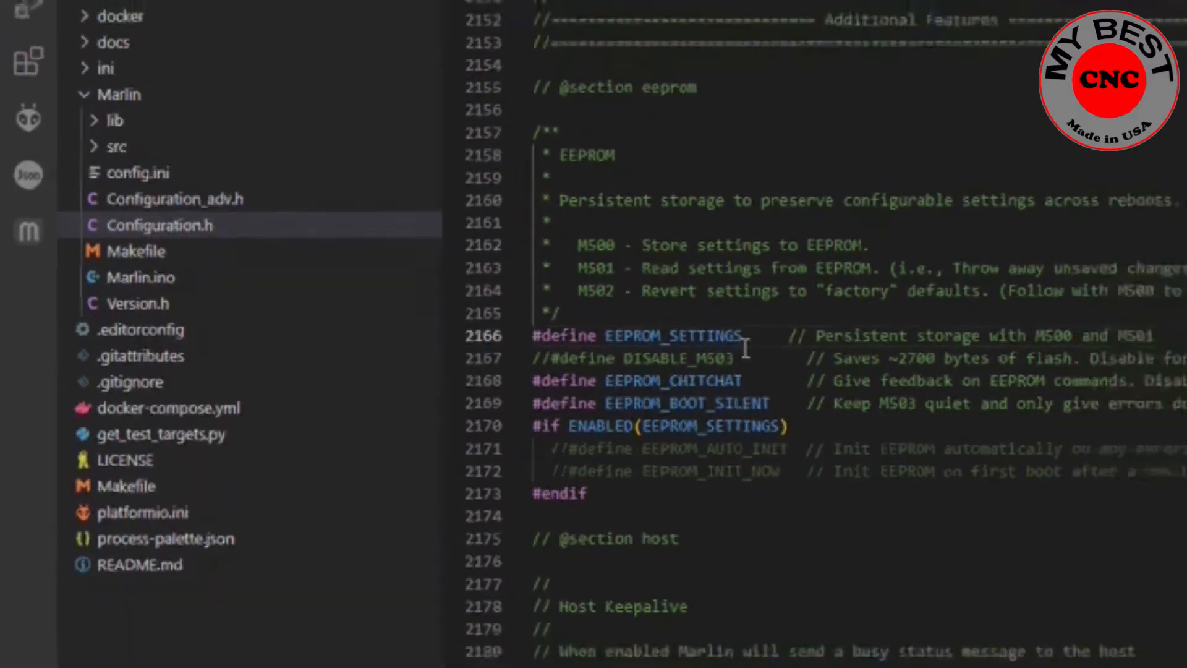
Set PREHEAT_1_TEMP_HOTEND for the PLA preheat preset to 210.
{"action": "scroll", "coordinate": [393, 455], "scroll_direction": "down", "scroll_amount": 8}
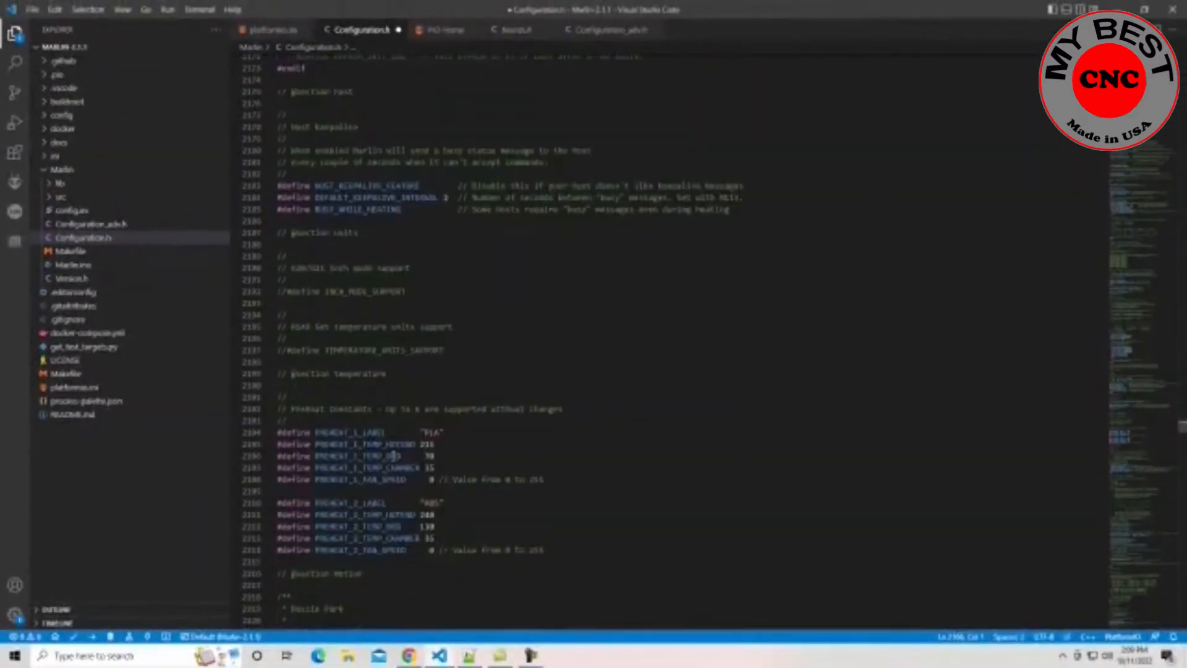
{"action": "scroll", "coordinate": [394, 456], "scroll_direction": "down", "scroll_amount": 3}
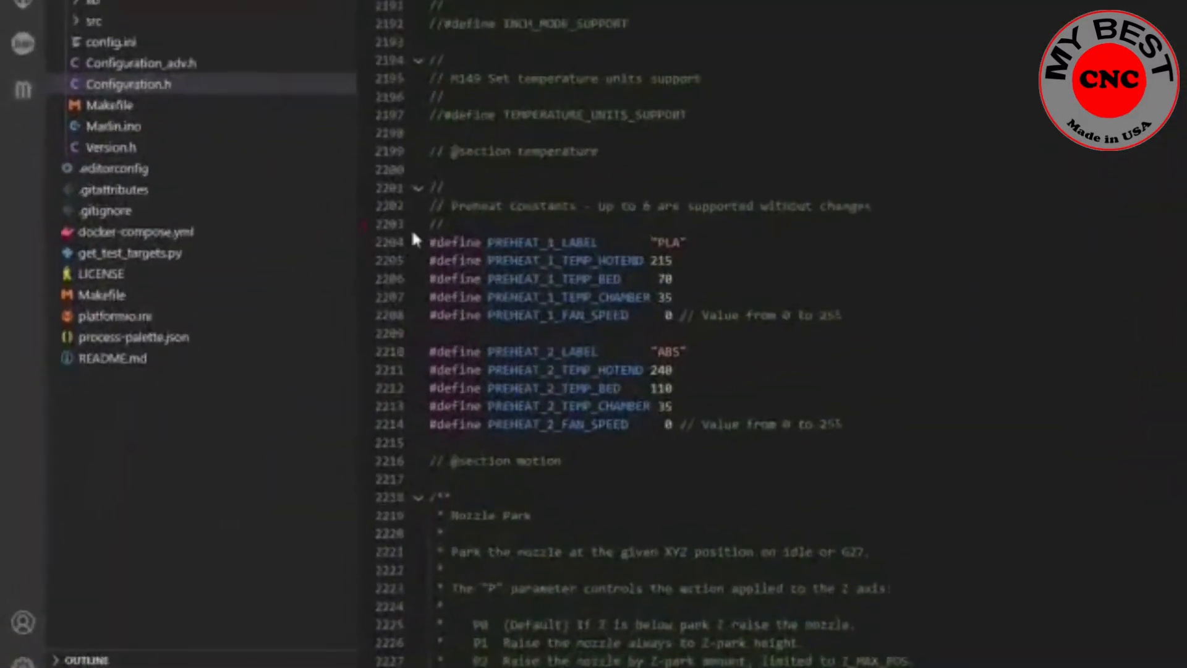
{"action": "scroll", "coordinate": [440, 231], "scroll_direction": "down", "scroll_amount": 1}
{"action": "scroll", "coordinate": [477, 202], "scroll_direction": "down", "scroll_amount": 2}
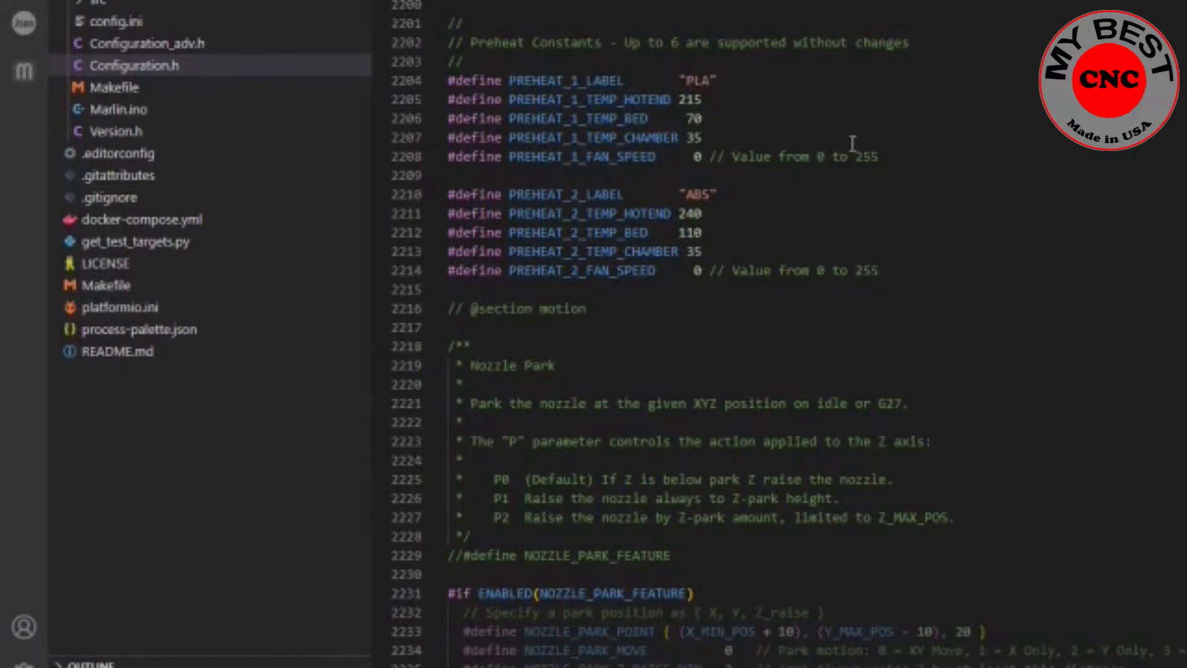
{"action": "left_click", "coordinate": [705, 101]}
{"action": "left_click_drag", "start_coordinate": [703, 101], "coordinate": [694, 102]}
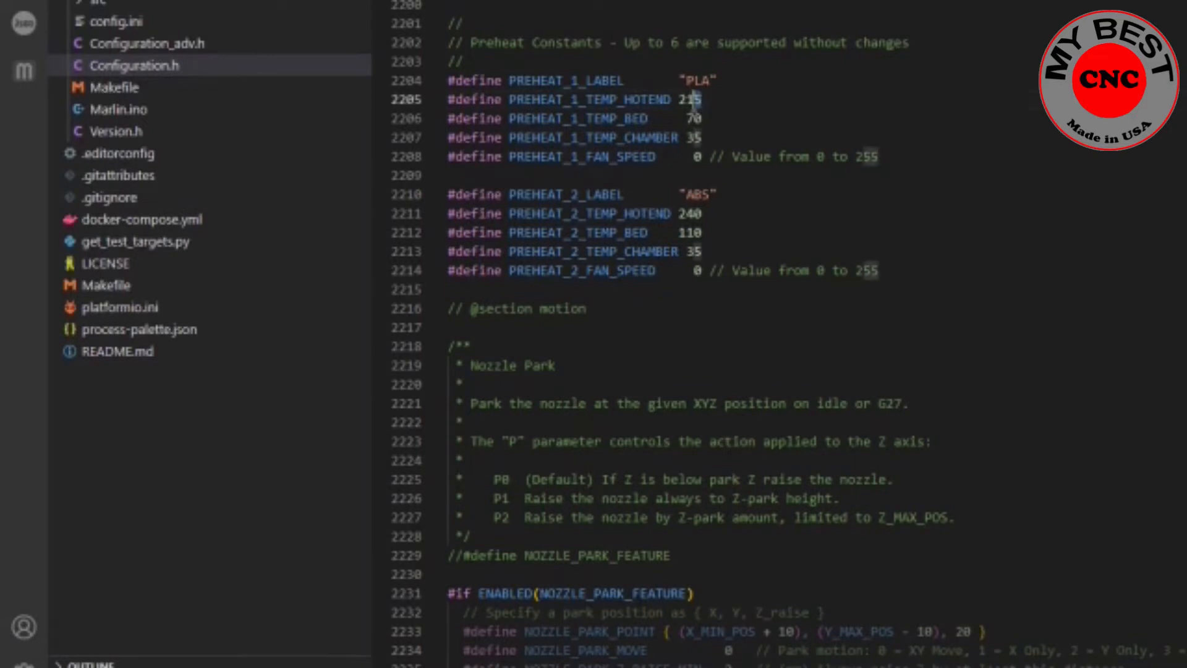
{"action": "type", "text": "0"}
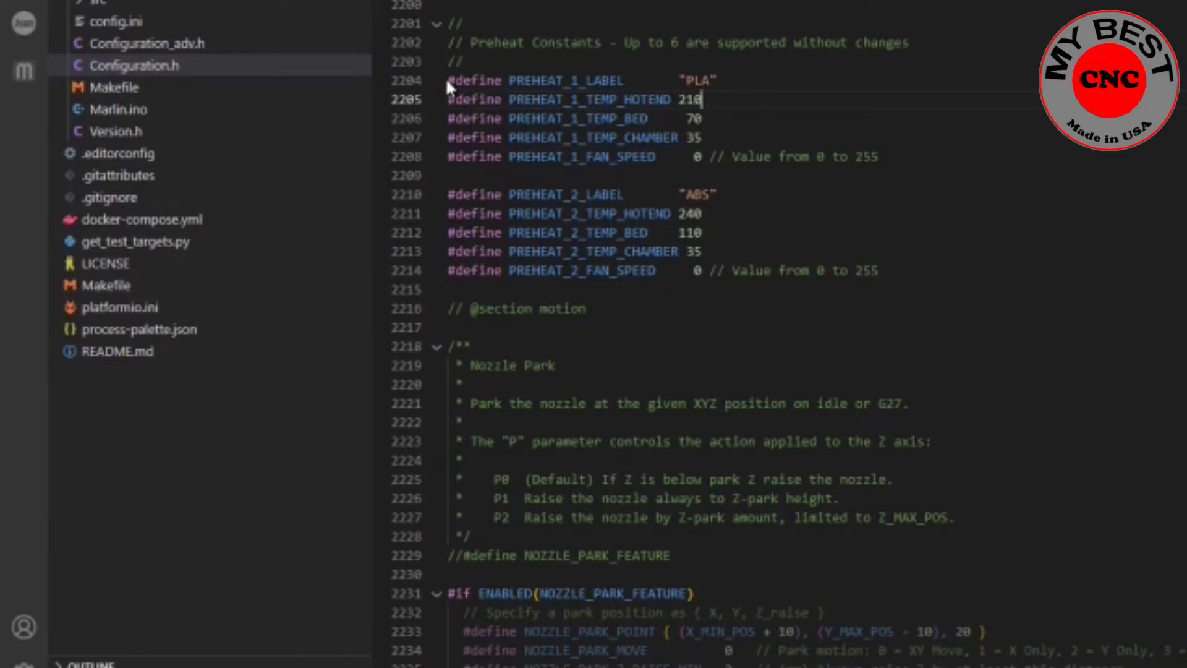
Replace the PLA and ABS preheat definitions with the clipboard's five presets: PLA 210, ABS 240, PETG 245, NYLON 255 and TPU 215 hotend temperatures.
{"action": "left_click_drag", "start_coordinate": [448, 81], "coordinate": [879, 270]}
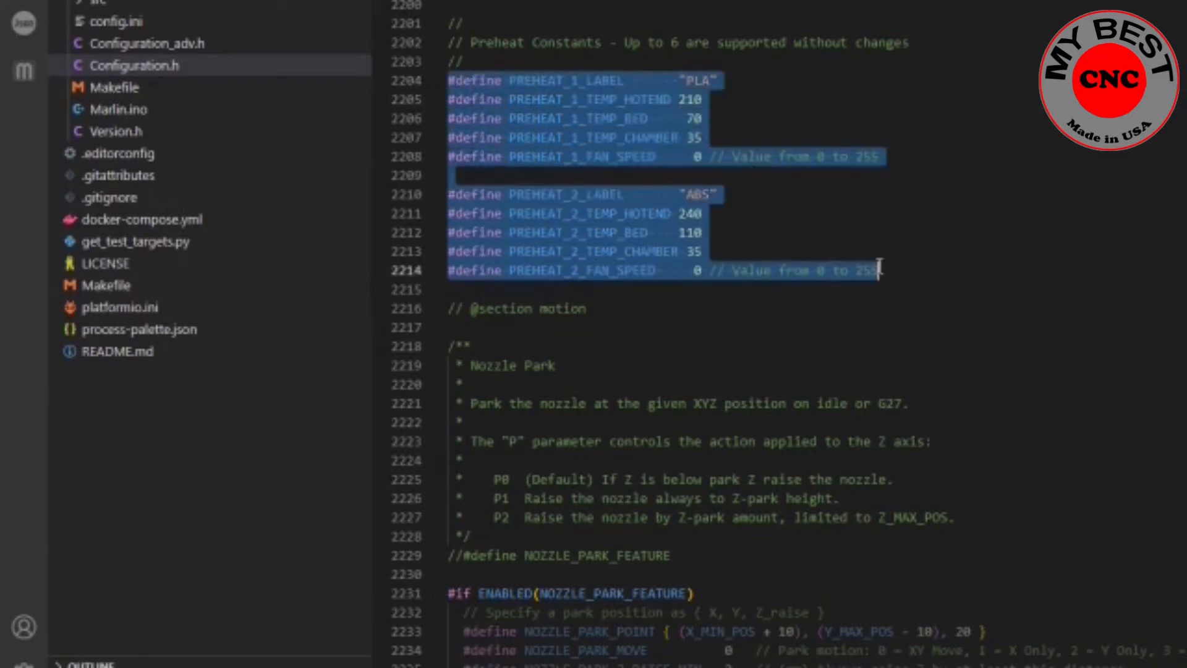
{"action": "right_click", "coordinate": [867, 267]}
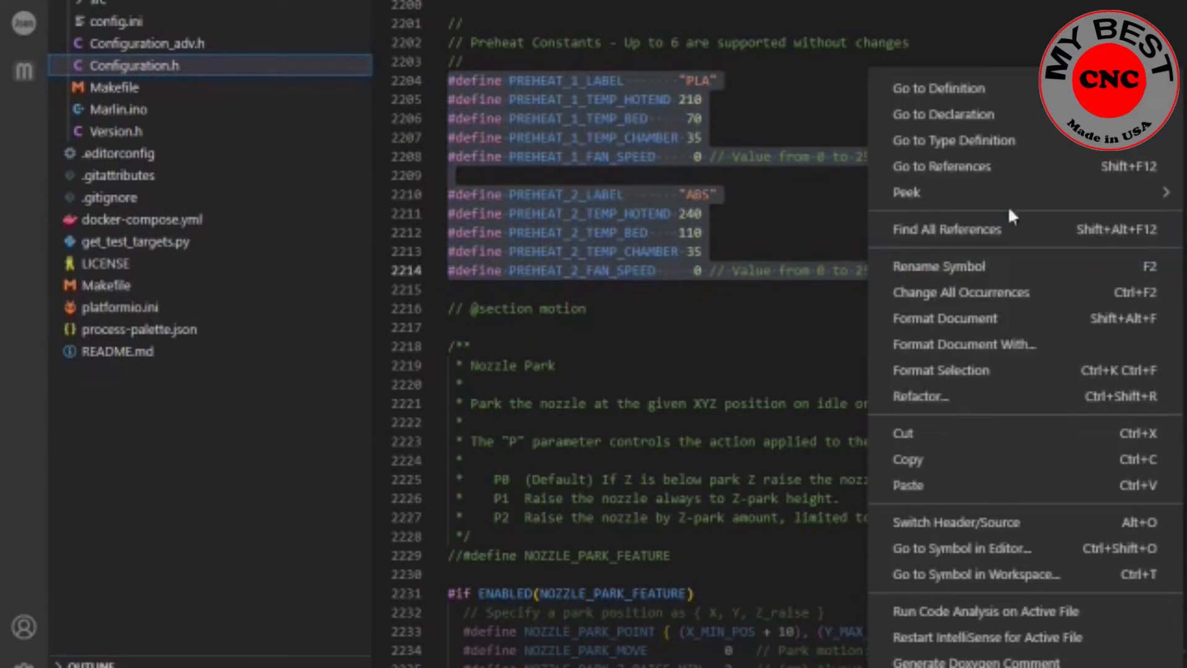
{"action": "left_click", "coordinate": [961, 492]}
{"action": "scroll", "coordinate": [970, 416], "scroll_direction": "down", "scroll_amount": 3}
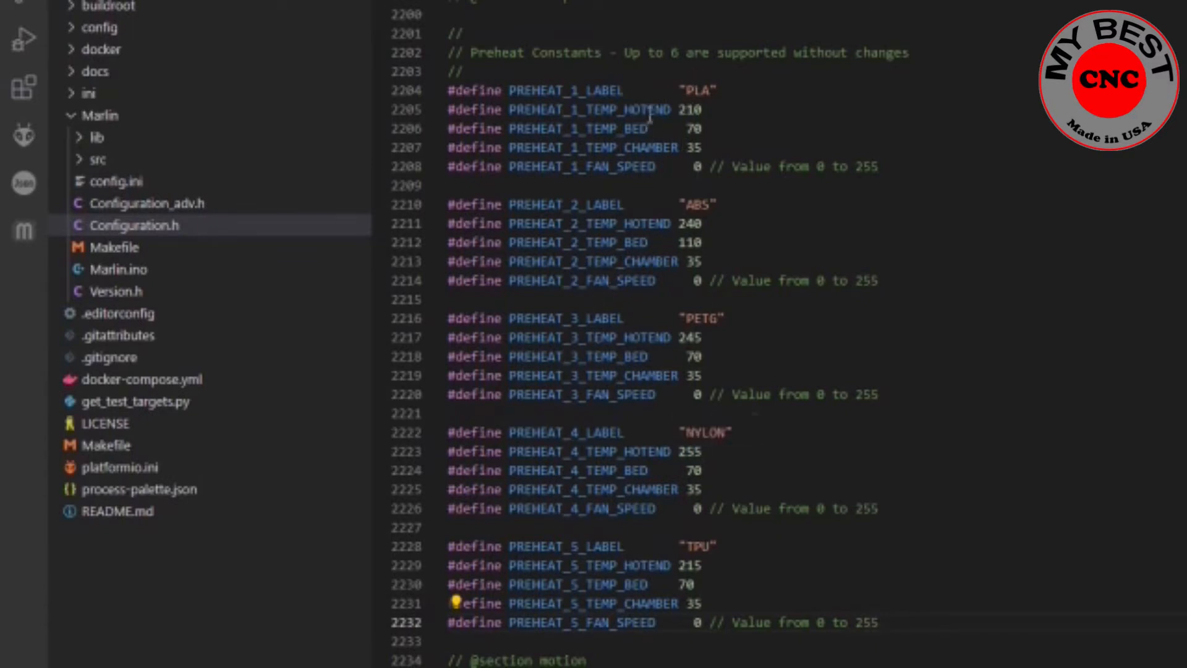
{"action": "mouse_move", "coordinate": [654, 504]}
{"action": "mouse_move", "coordinate": [697, 625]}
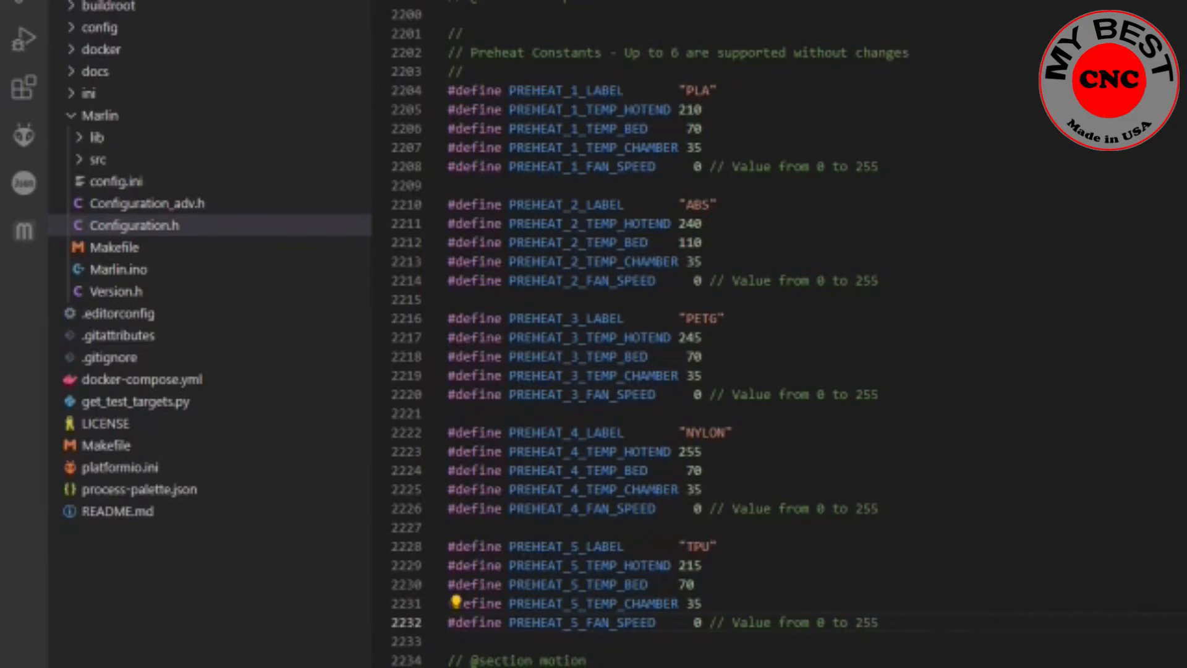
Enable SD card support in the LCD and SD section by uncommenting the SDSUPPORT define.
{"action": "scroll", "coordinate": [684, 529], "scroll_direction": "down", "scroll_amount": 10}
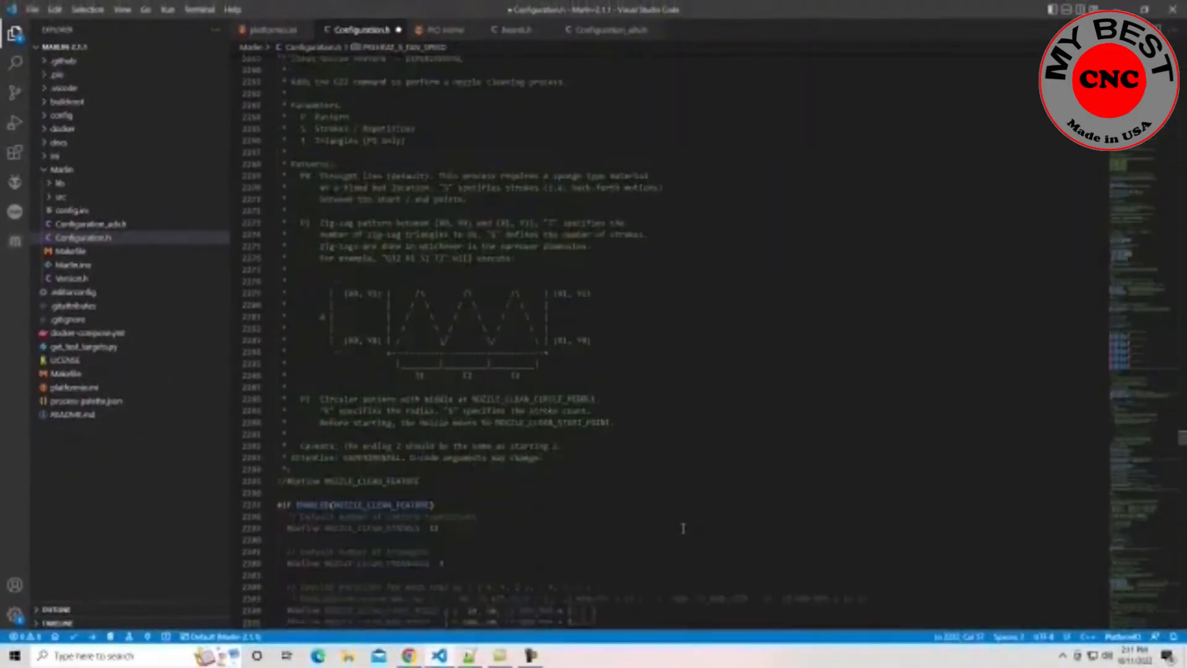
{"action": "scroll", "coordinate": [683, 529], "scroll_direction": "down", "scroll_amount": 20}
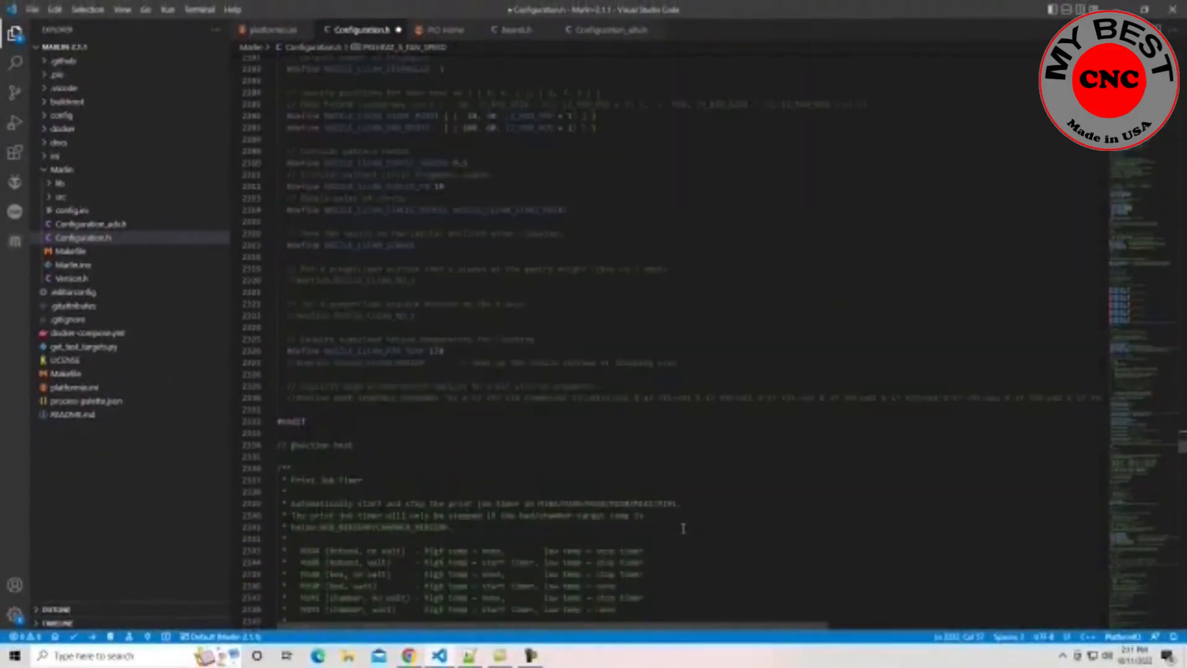
{"action": "scroll", "coordinate": [683, 529], "scroll_direction": "down", "scroll_amount": 20}
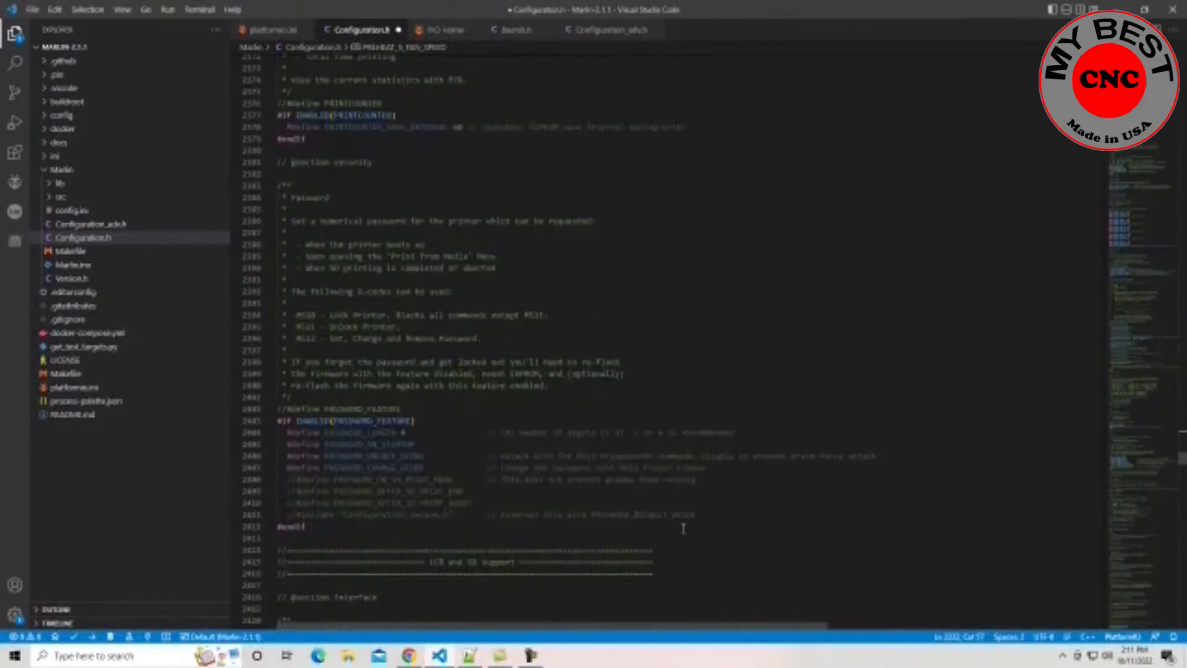
{"action": "scroll", "coordinate": [684, 529], "scroll_direction": "down", "scroll_amount": 1}
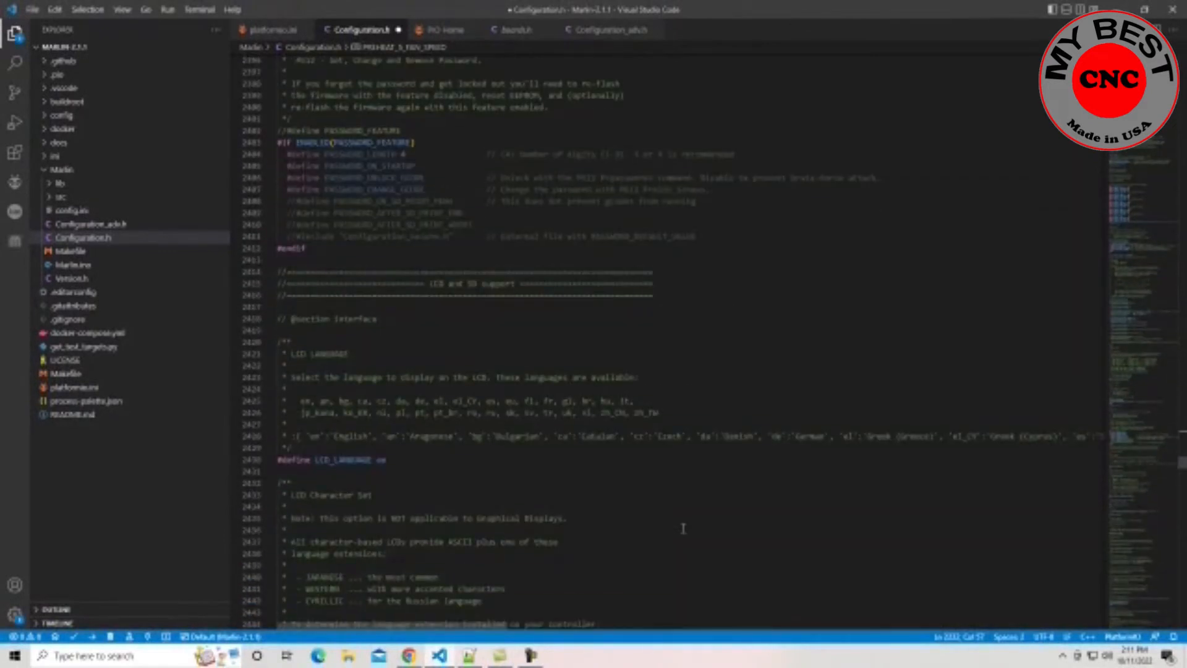
{"action": "scroll", "coordinate": [683, 528], "scroll_direction": "down", "scroll_amount": 2}
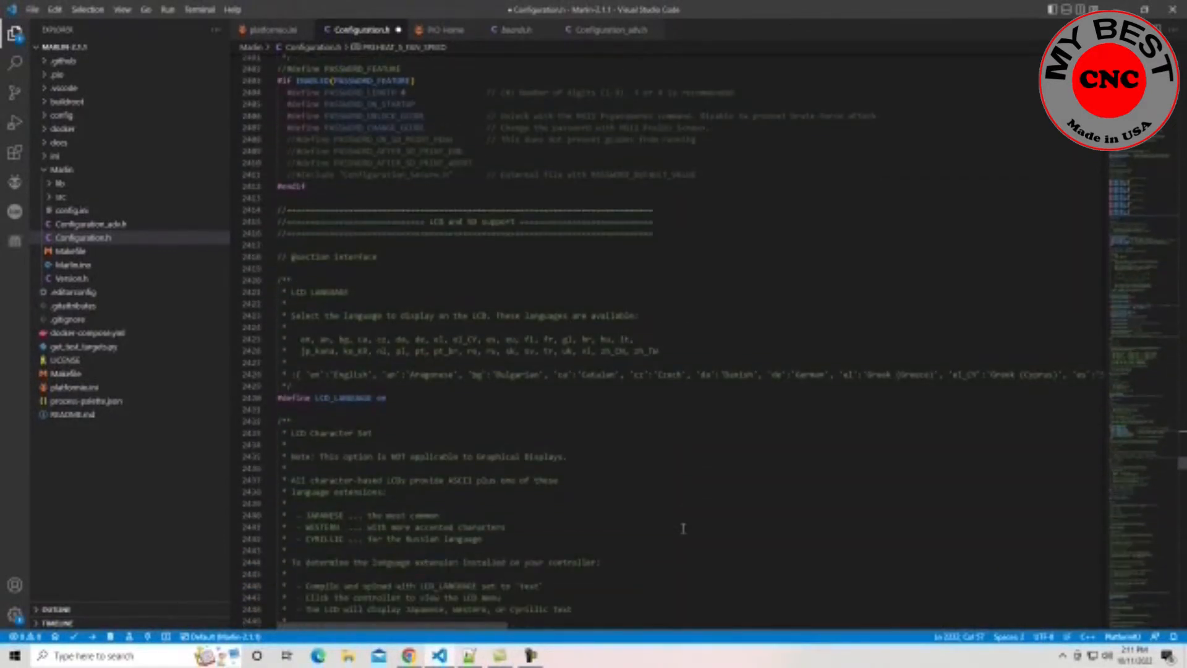
{"action": "scroll", "coordinate": [684, 529], "scroll_direction": "down", "scroll_amount": 12}
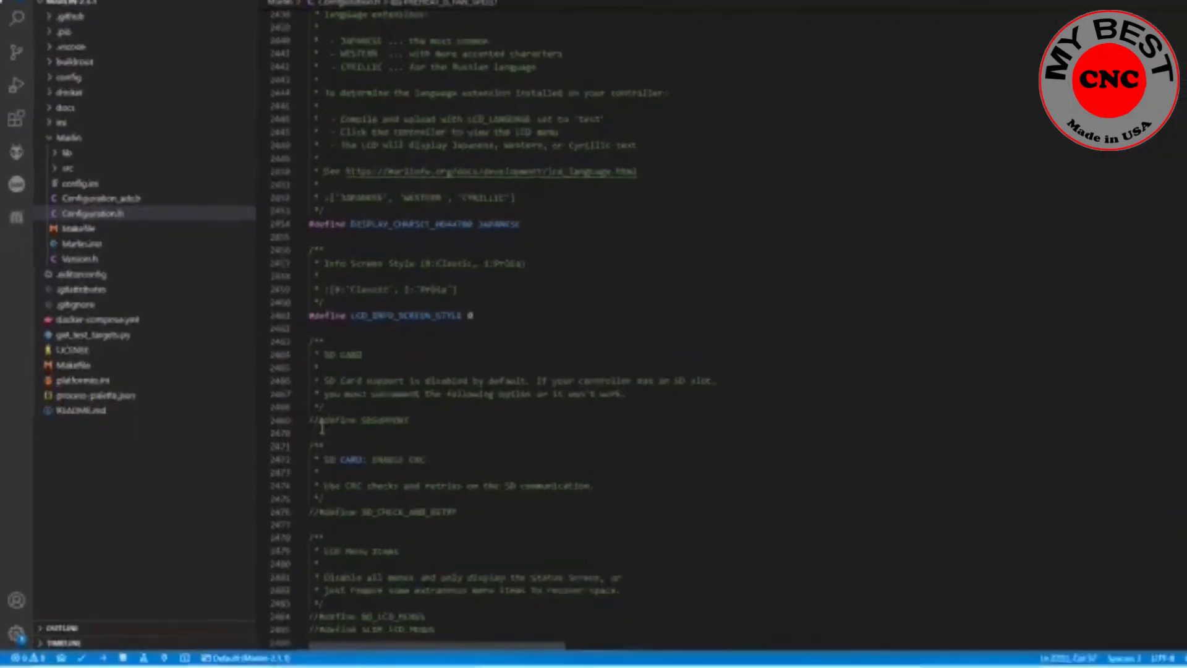
{"action": "left_click", "coordinate": [594, 396]}
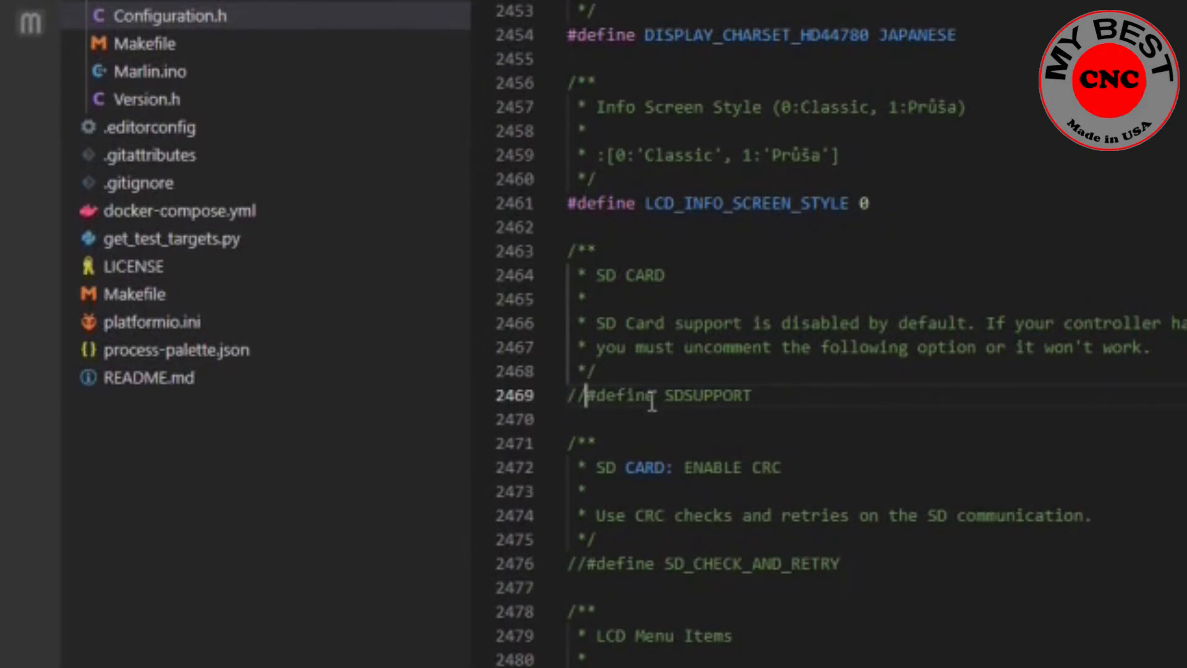
{"action": "key", "text": "BackSpace"}
{"action": "key", "text": "BackSpace"}
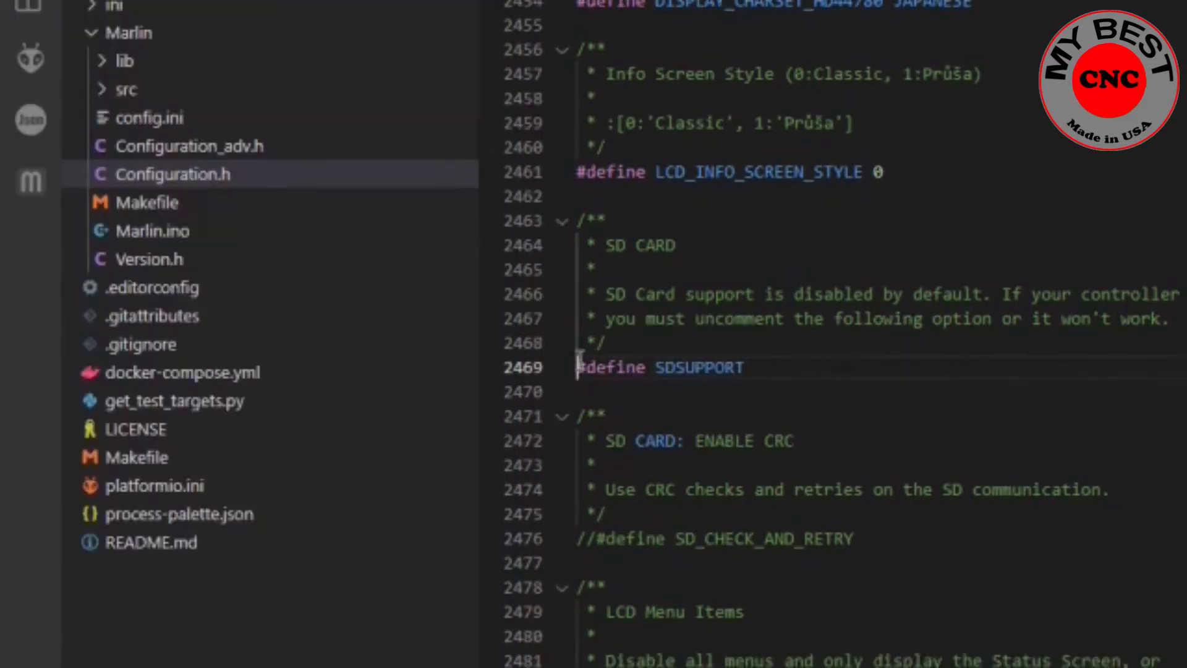
Enable the speaker in the SPEAKER/BUZZER section by uncommenting the SPEAKER define.
{"action": "scroll", "coordinate": [585, 375], "scroll_direction": "down", "scroll_amount": 8}
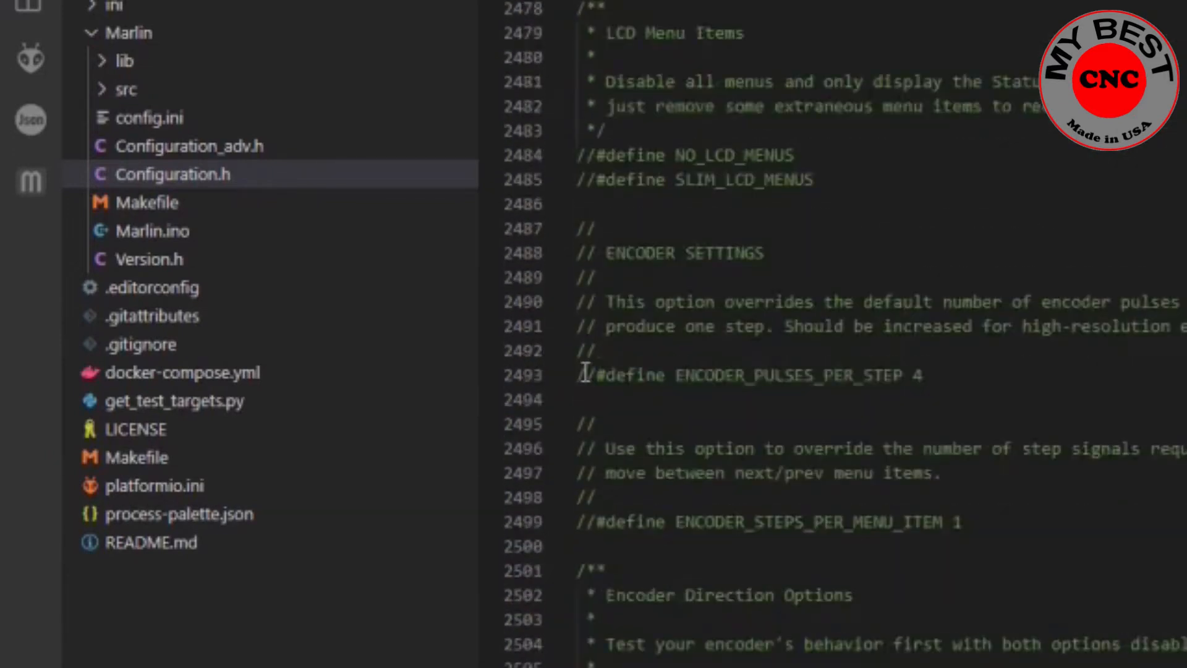
{"action": "scroll", "coordinate": [585, 374], "scroll_direction": "down", "scroll_amount": 4}
{"action": "scroll", "coordinate": [585, 373], "scroll_direction": "down", "scroll_amount": 4}
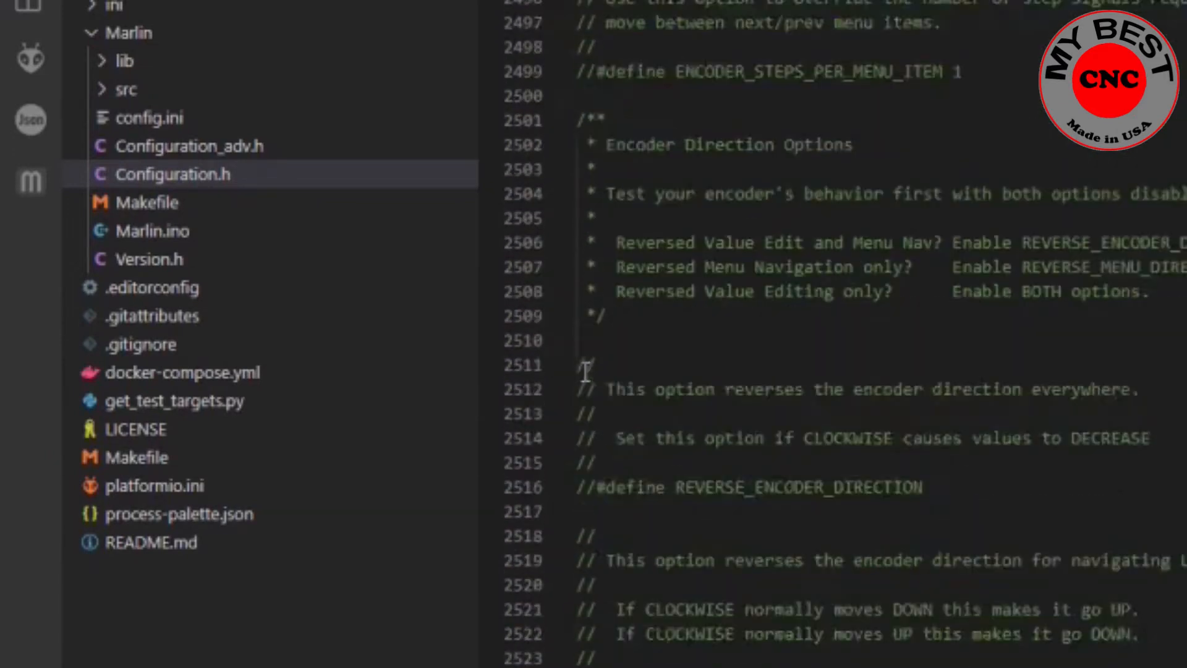
{"action": "scroll", "coordinate": [585, 373], "scroll_direction": "down", "scroll_amount": 10}
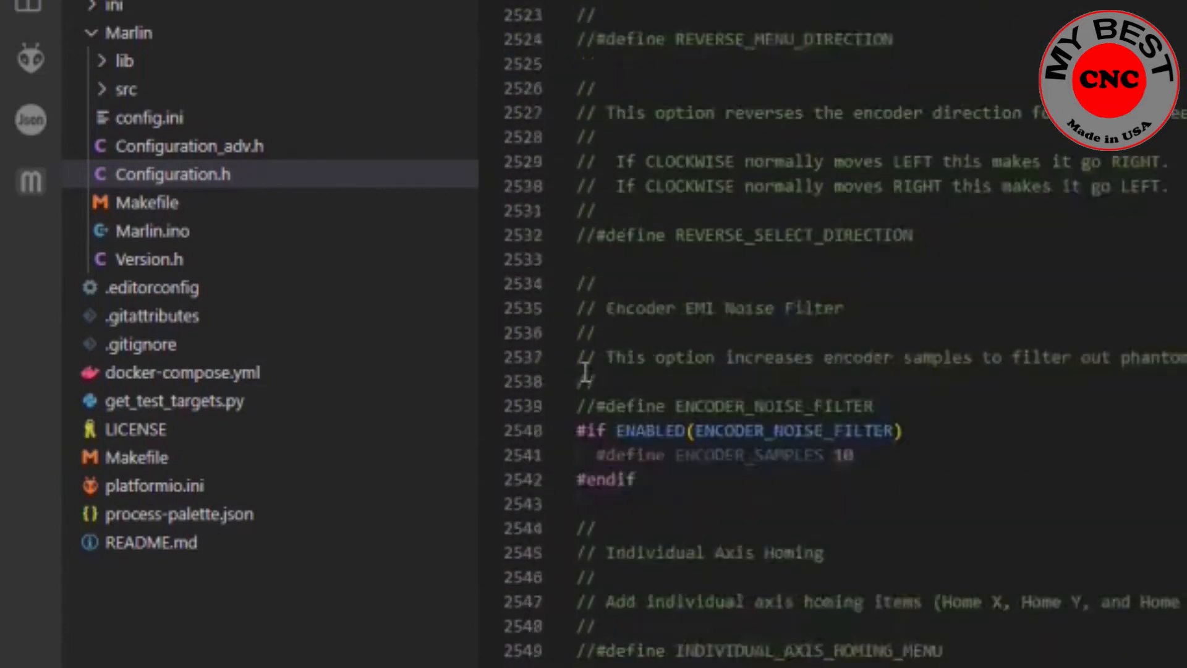
{"action": "scroll", "coordinate": [585, 373], "scroll_direction": "down", "scroll_amount": 2}
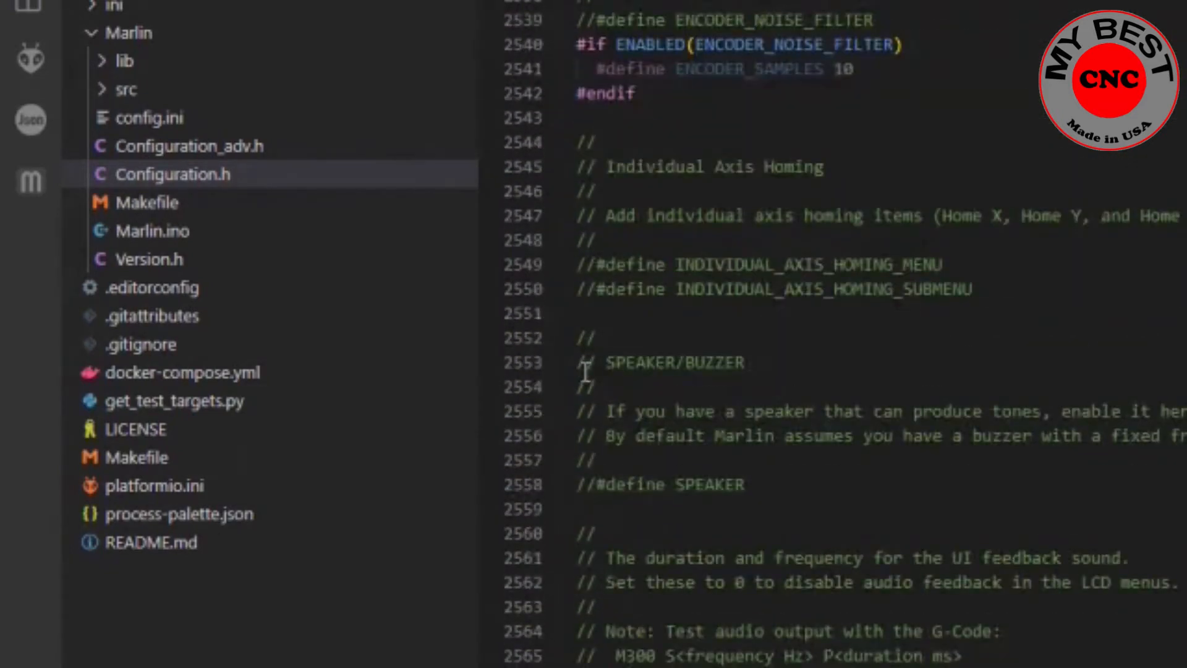
{"action": "left_click", "coordinate": [597, 486]}
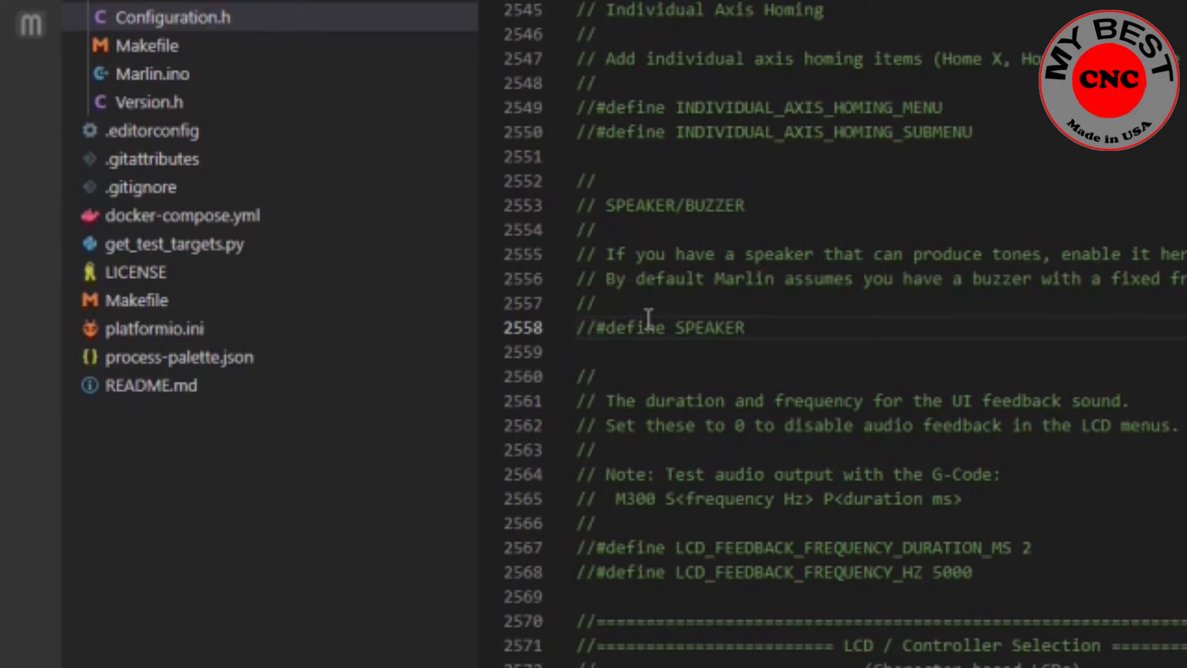
{"action": "key", "text": "BackSpace"}
{"action": "key", "text": "BackSpace"}
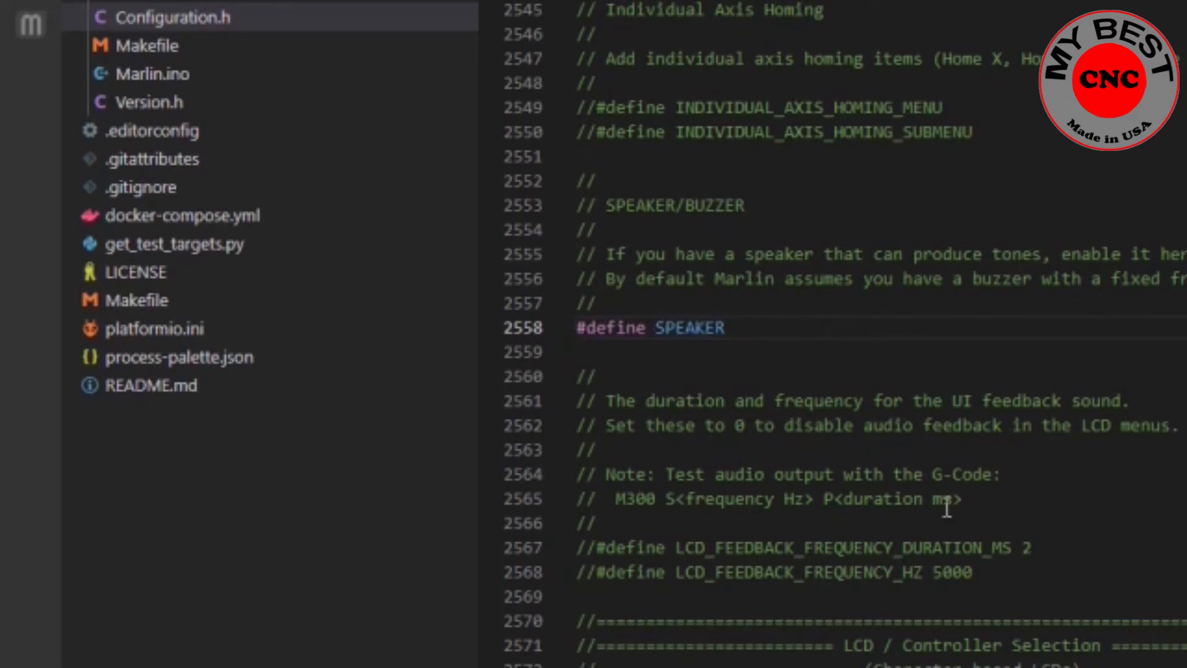
Review the character-based and graphical display options in the LCD / Controller Selection sections of Configuration.h.
{"action": "scroll", "coordinate": [948, 611], "scroll_direction": "down", "scroll_amount": 7}
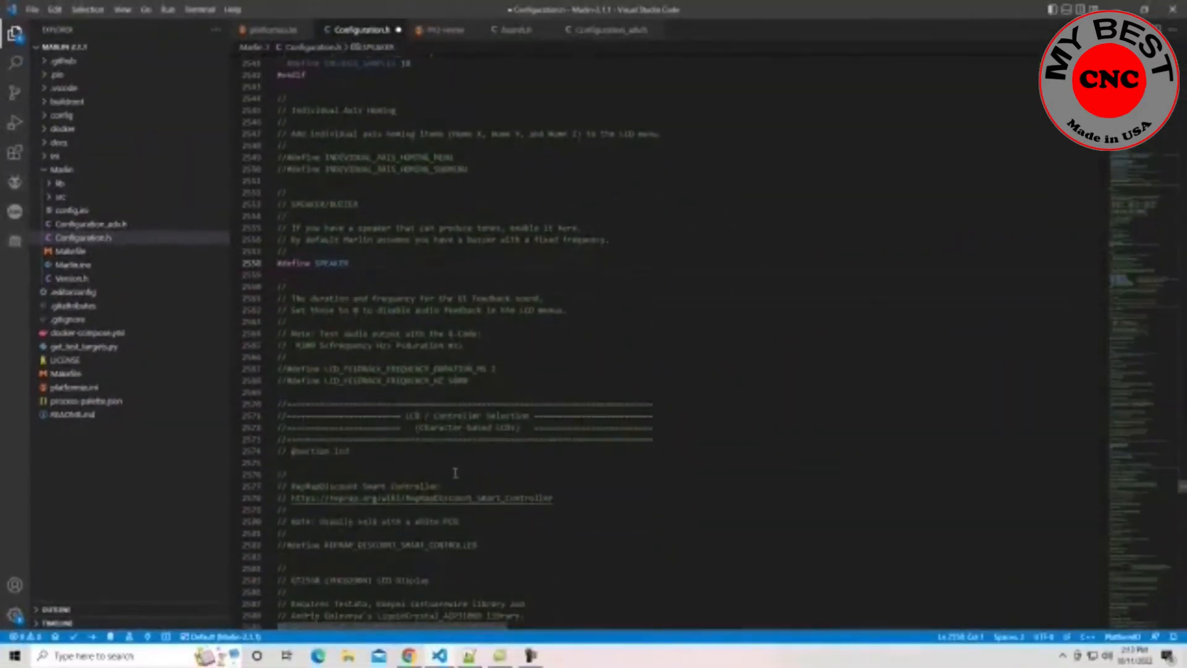
{"action": "scroll", "coordinate": [455, 474], "scroll_direction": "down", "scroll_amount": 16}
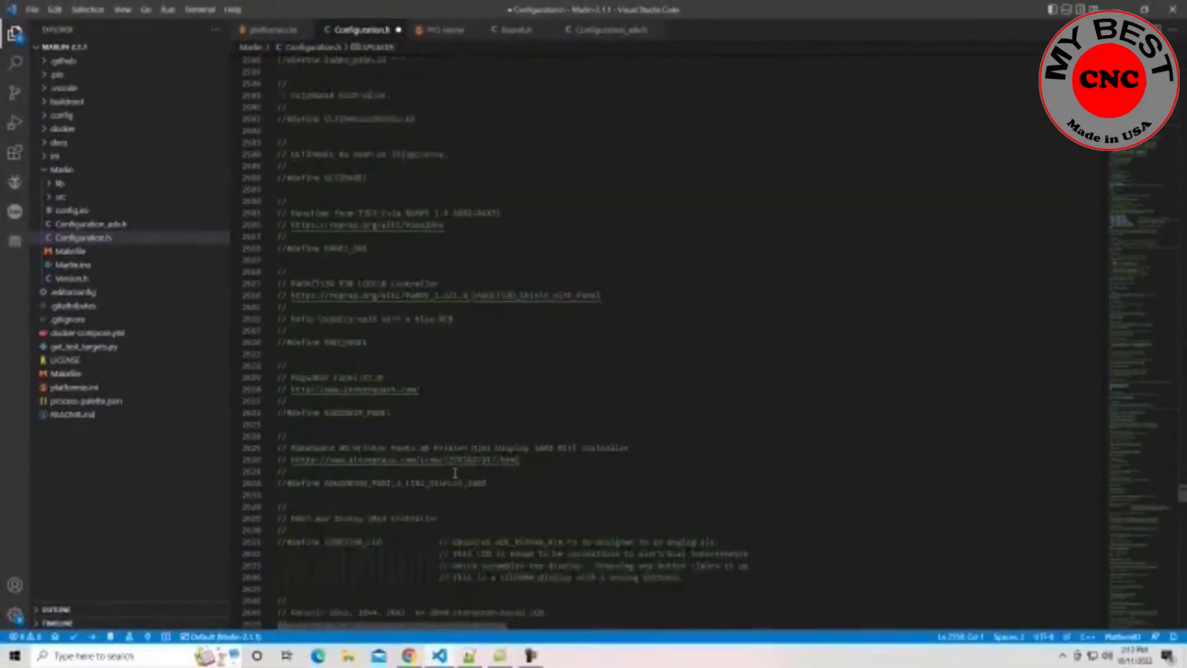
{"action": "scroll", "coordinate": [456, 473], "scroll_direction": "down", "scroll_amount": 18}
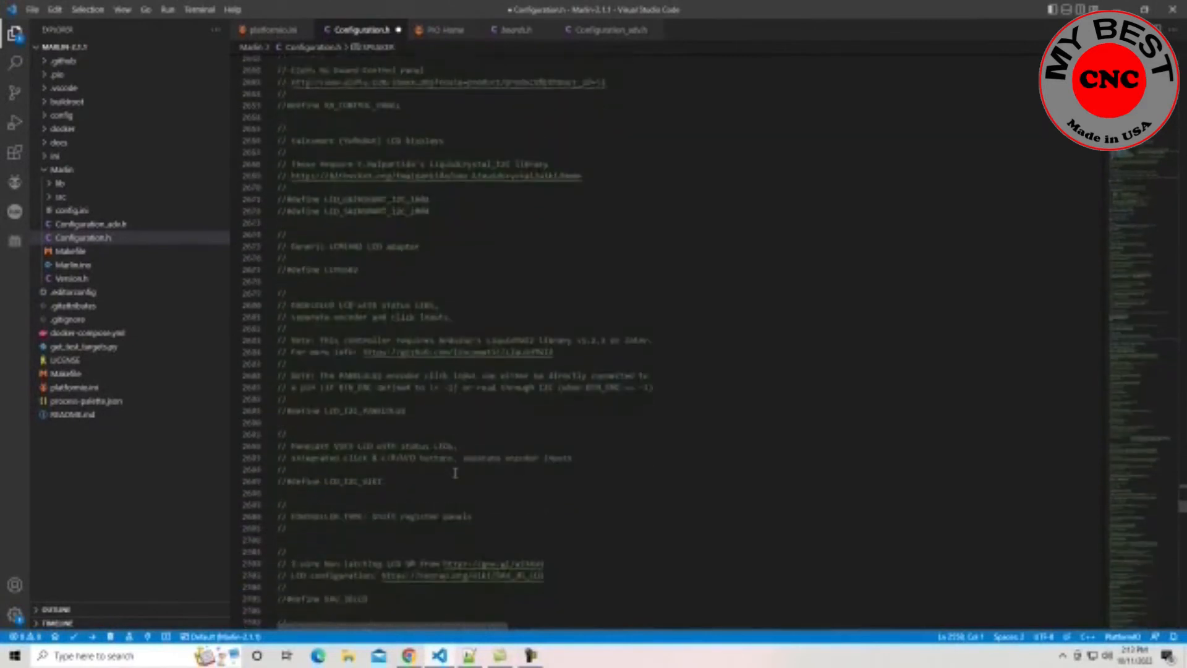
{"action": "scroll", "coordinate": [455, 474], "scroll_direction": "down", "scroll_amount": 17}
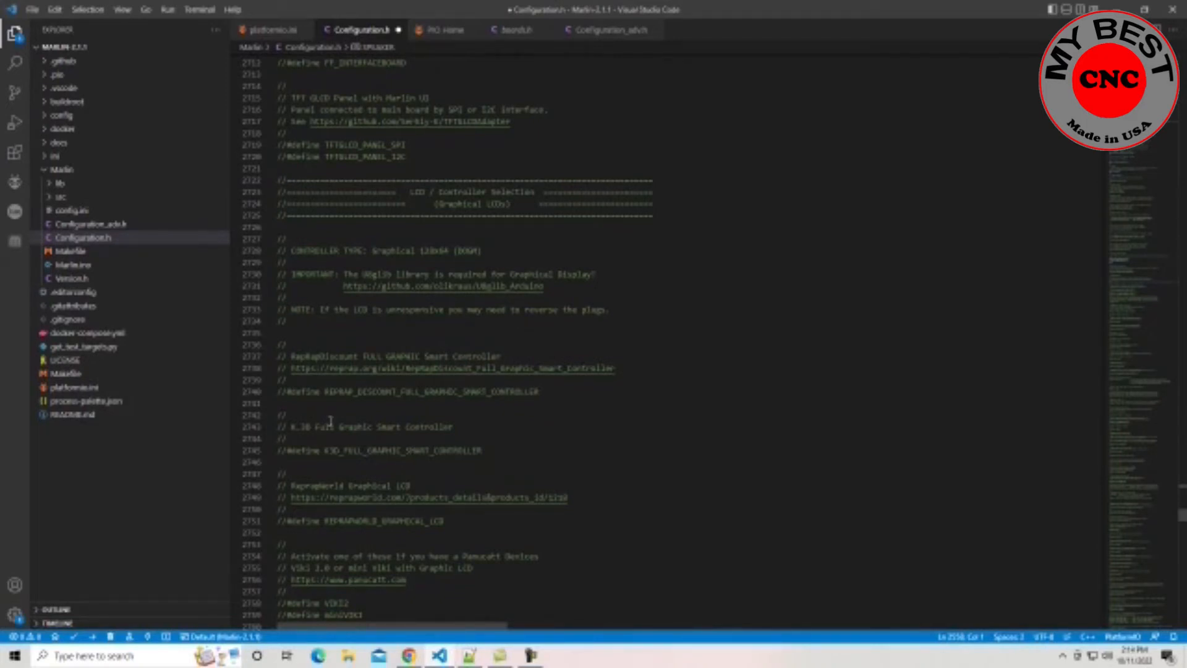
{"action": "scroll", "coordinate": [360, 507], "scroll_direction": "down", "scroll_amount": 8}
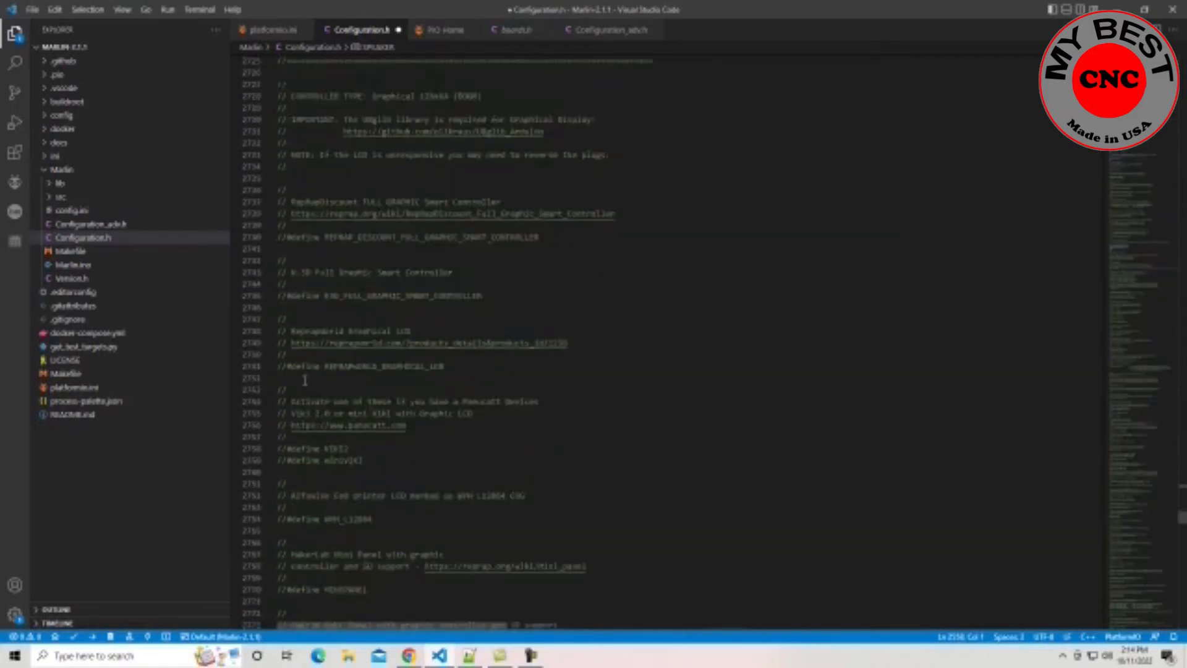
{"action": "scroll", "coordinate": [305, 379], "scroll_direction": "down", "scroll_amount": 4}
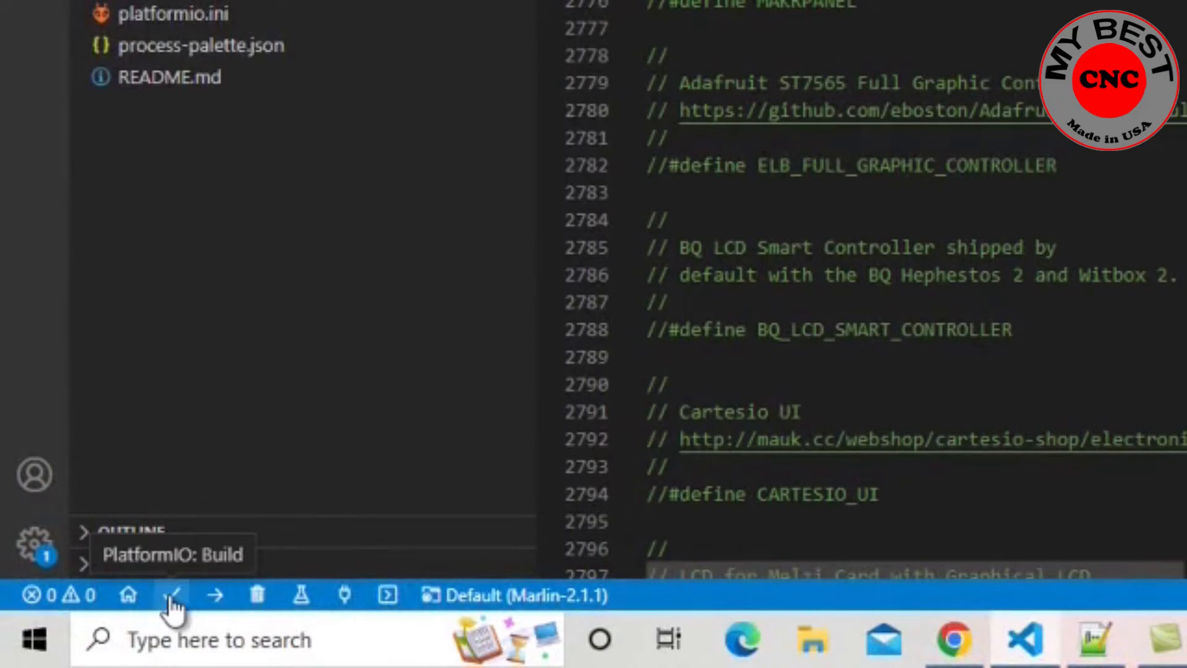
Build the Marlin firmware with PlatformIO and upload the compiled result.
{"action": "left_click", "coordinate": [171, 599]}
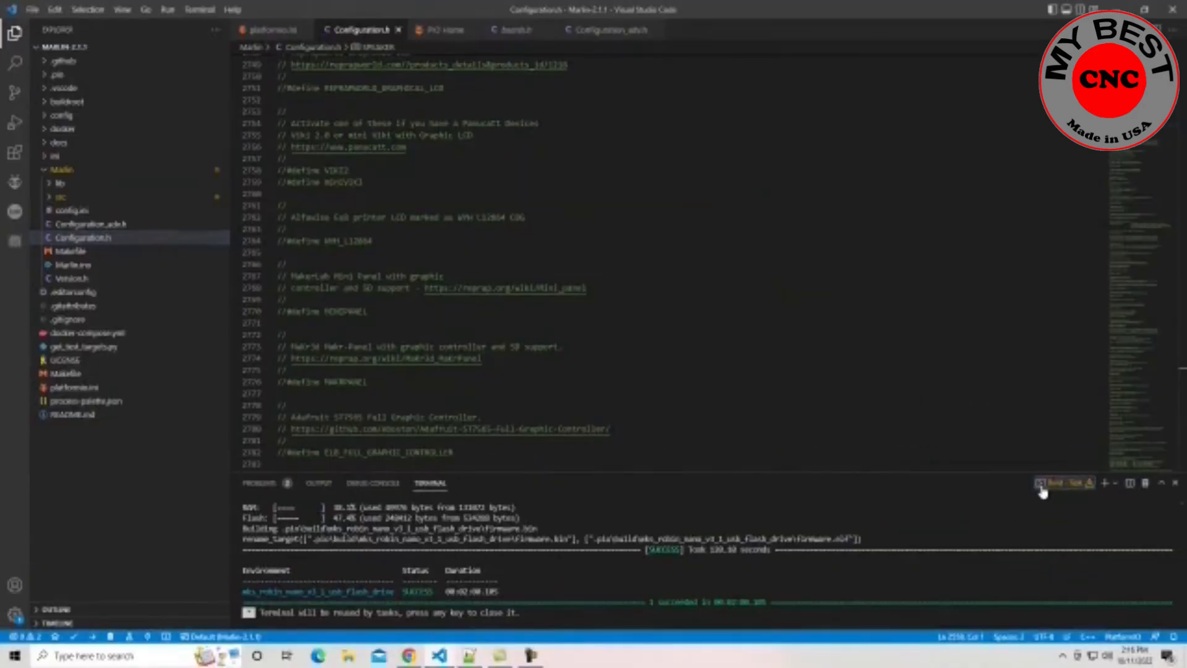
{"action": "right_click", "coordinate": [1043, 486]}
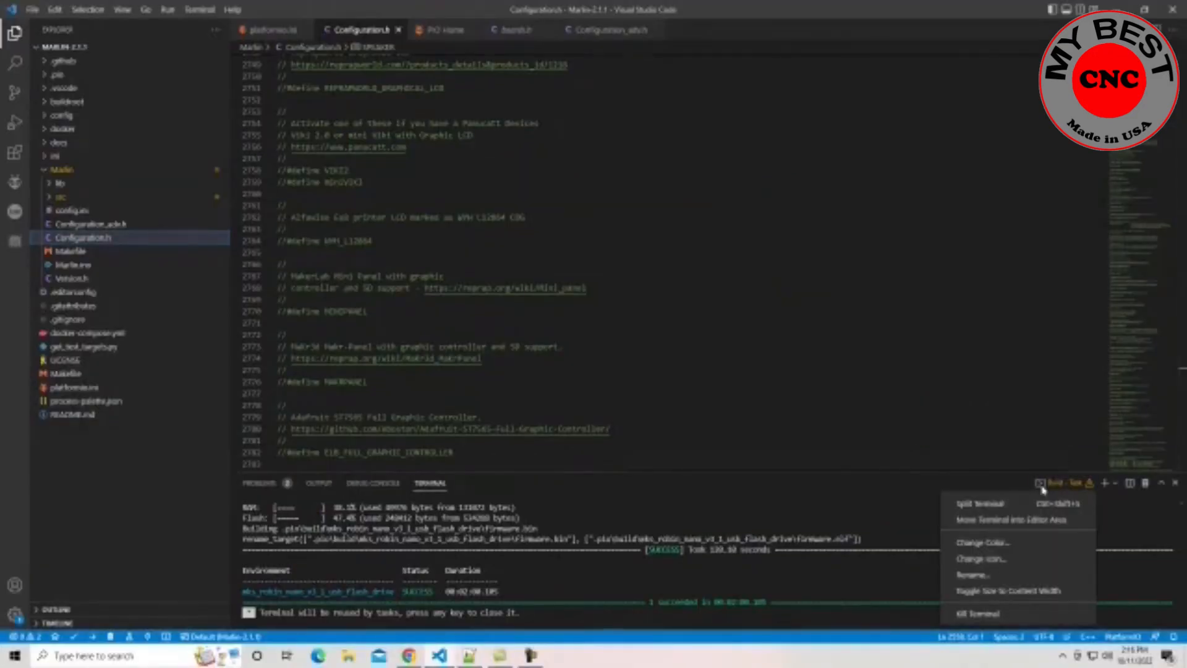
{"action": "left_click", "coordinate": [780, 526]}
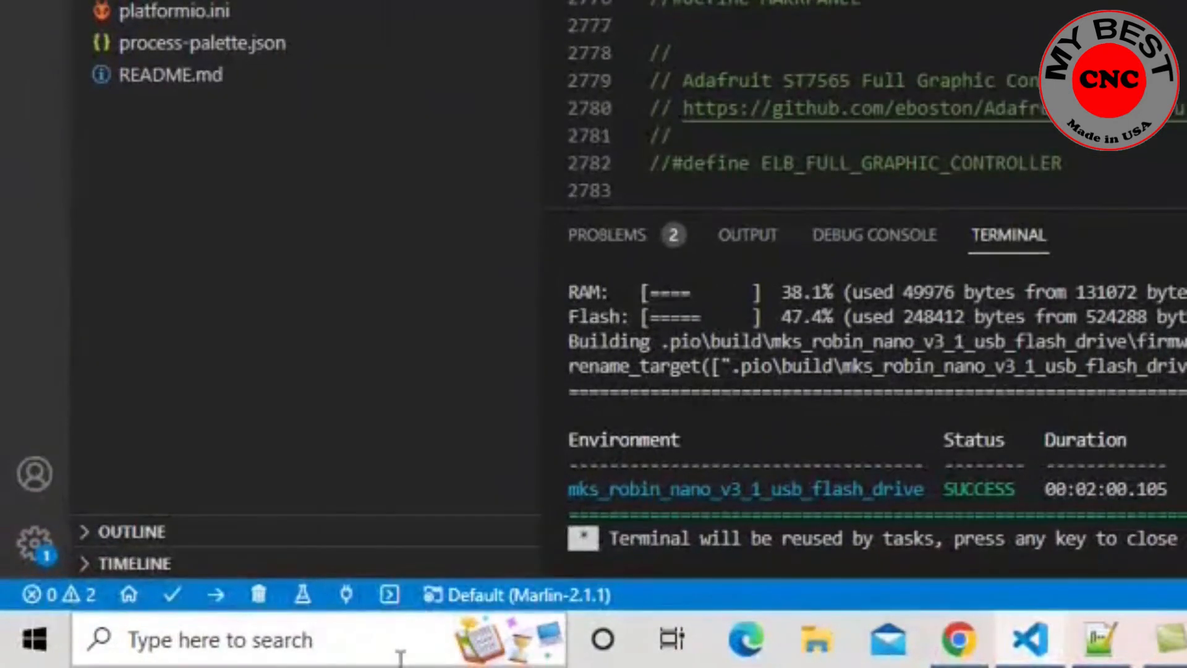
{"action": "left_click", "coordinate": [218, 595]}
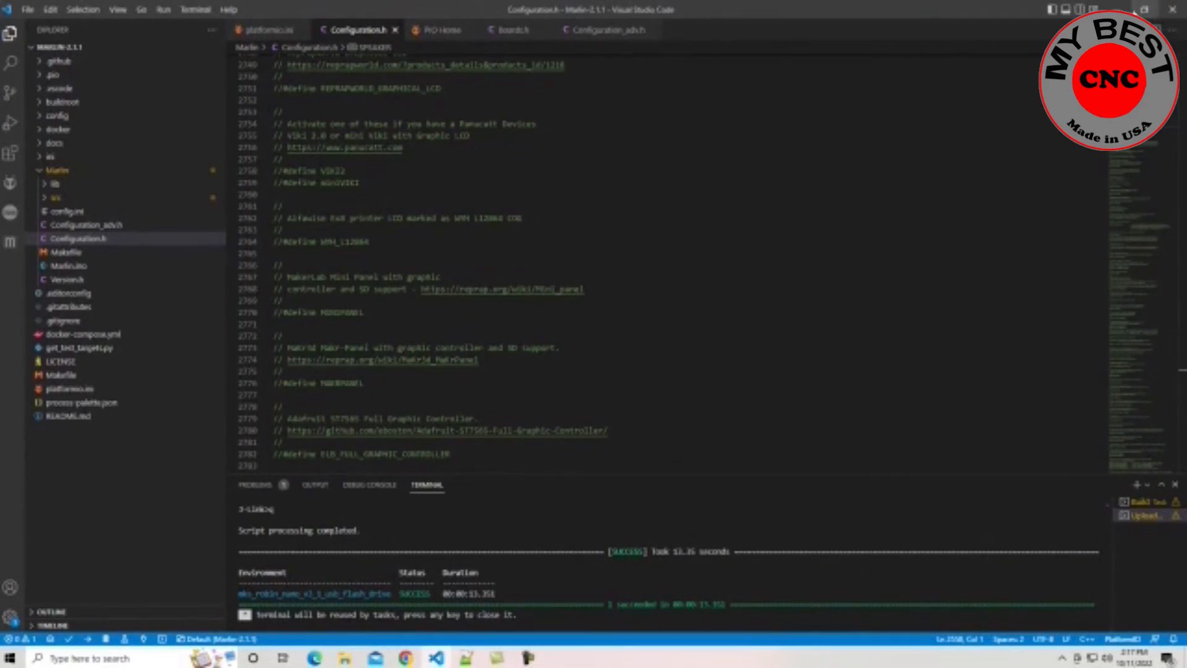
In File Explorer, open the firmware output folder Documents\Marlin-2.1.1\Marlin-2.1.1\.pio\build\mks_robin_nano_v3_1_usb_flash_drive.
{"action": "left_click", "coordinate": [1118, 8]}
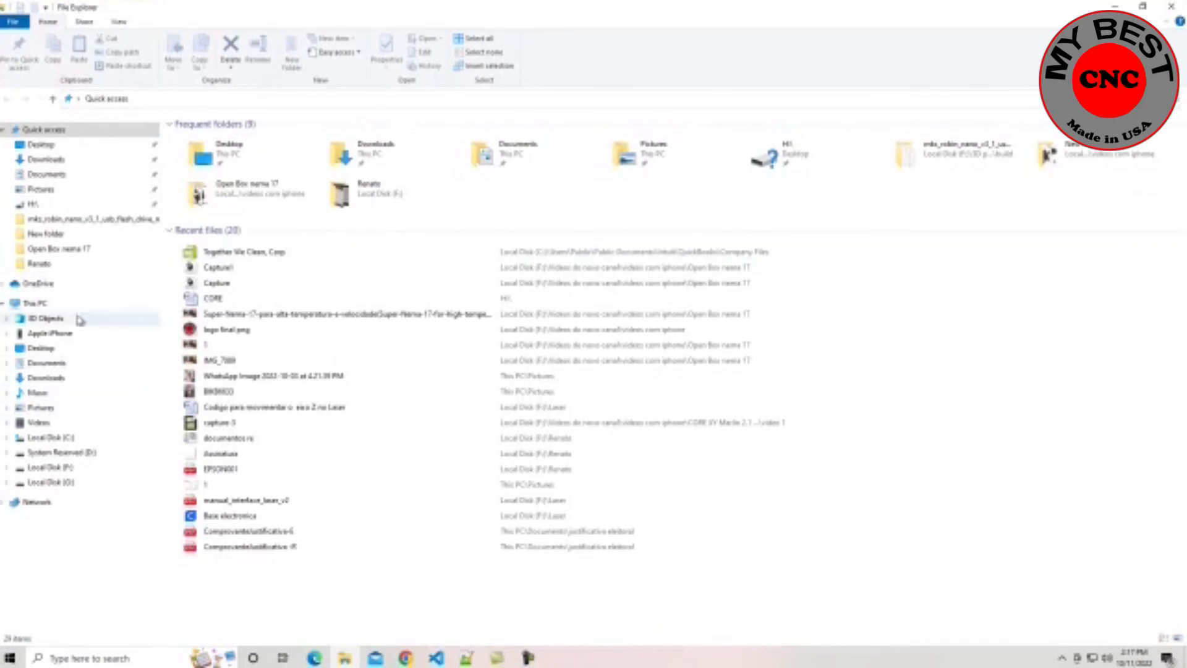
{"action": "left_click", "coordinate": [67, 181]}
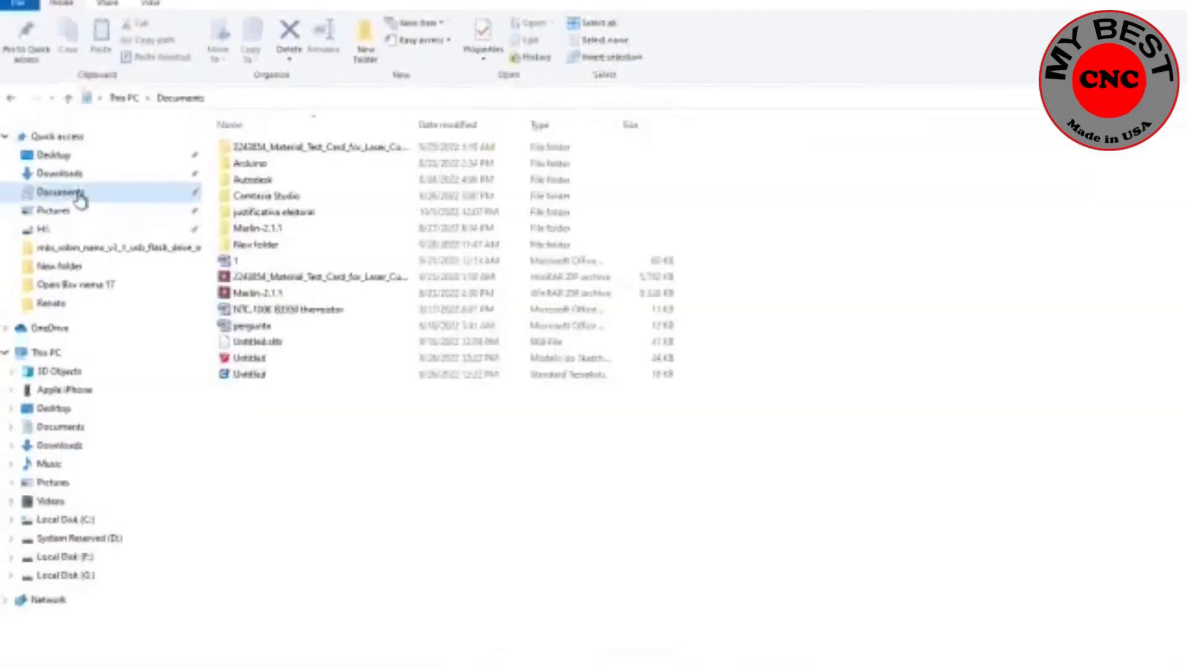
{"action": "double_click", "coordinate": [424, 295]}
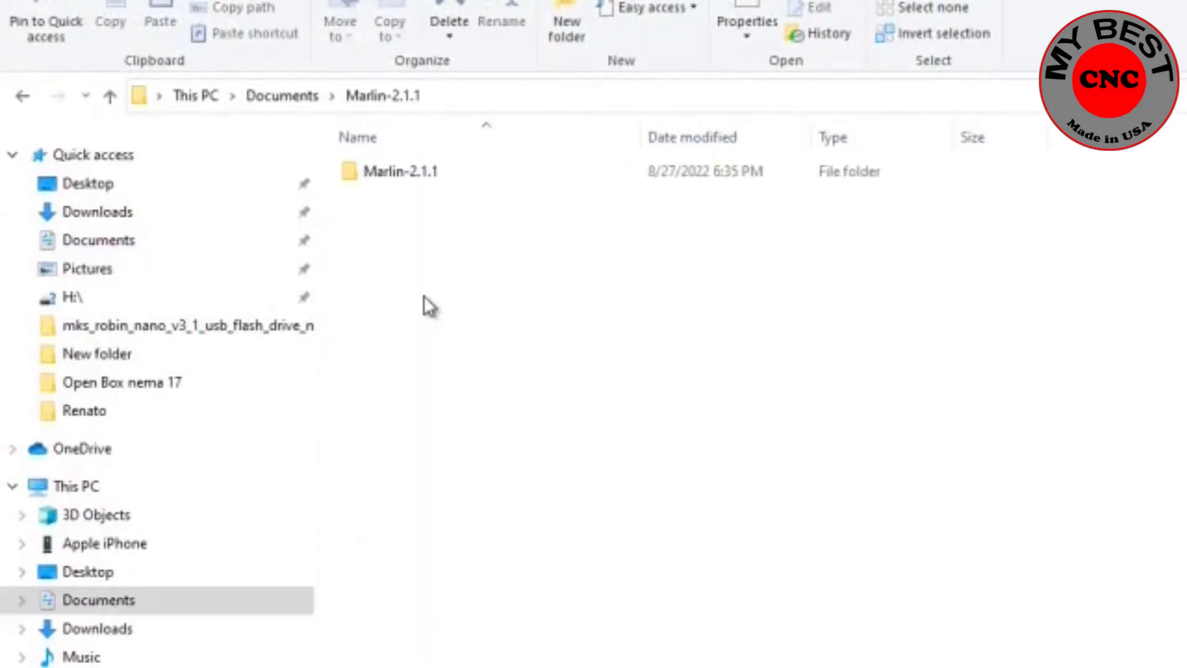
{"action": "double_click", "coordinate": [416, 173]}
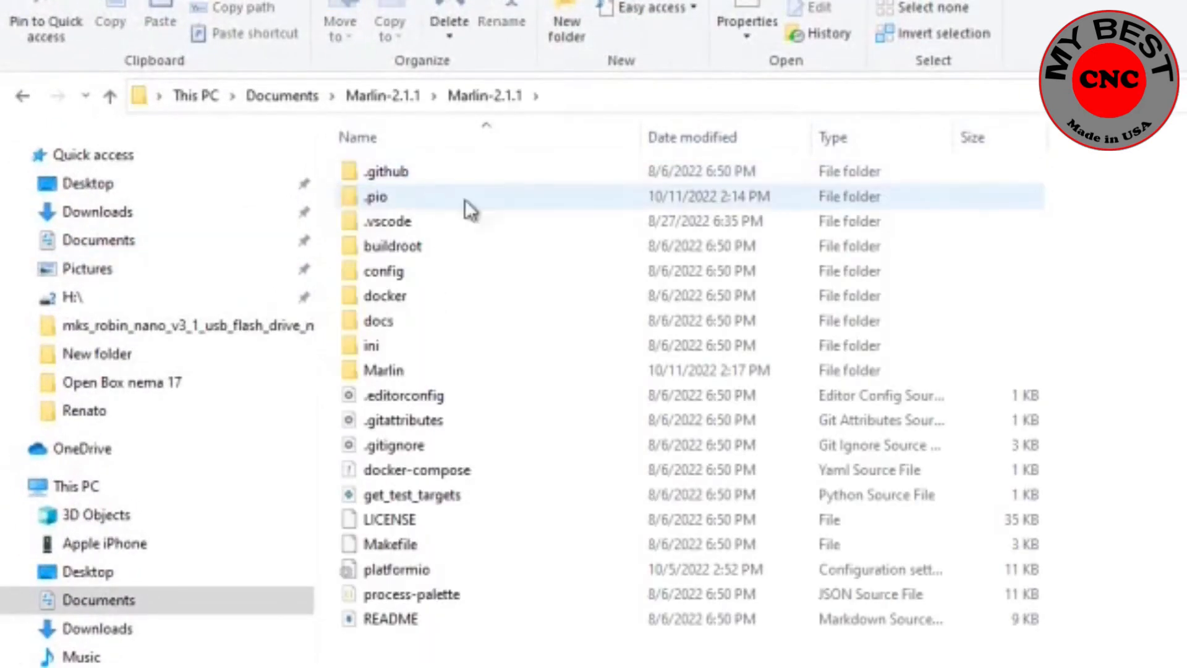
{"action": "double_click", "coordinate": [420, 205]}
{"action": "left_click", "coordinate": [407, 178]}
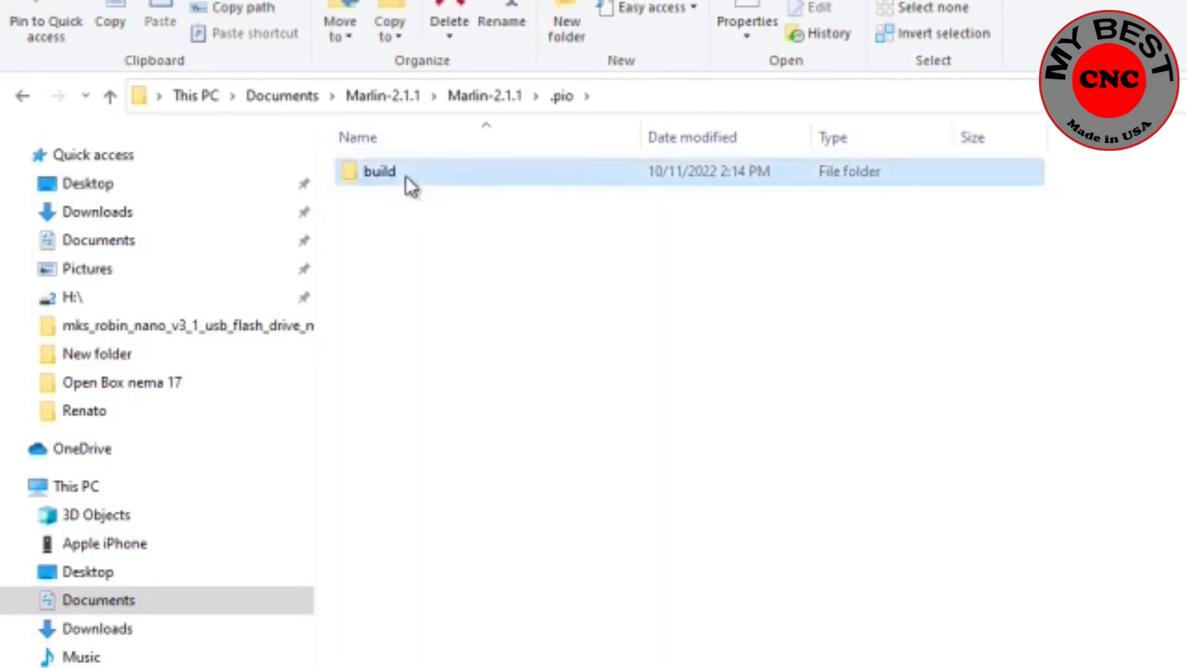
{"action": "double_click", "coordinate": [405, 176]}
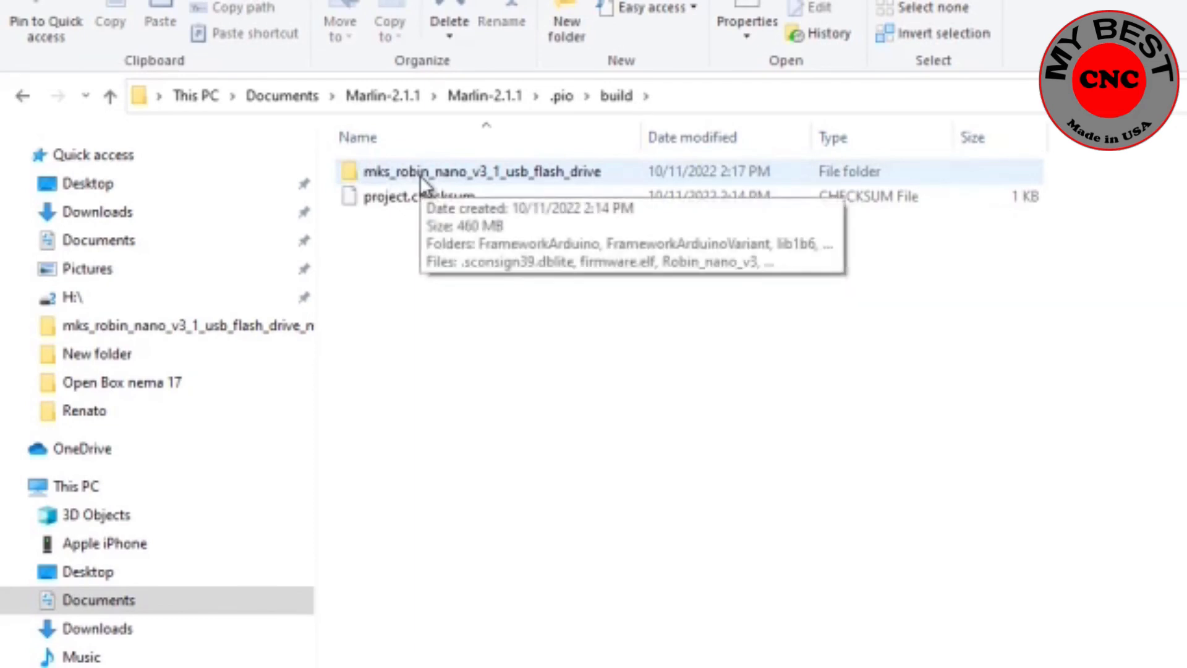
{"action": "double_click", "coordinate": [421, 176]}
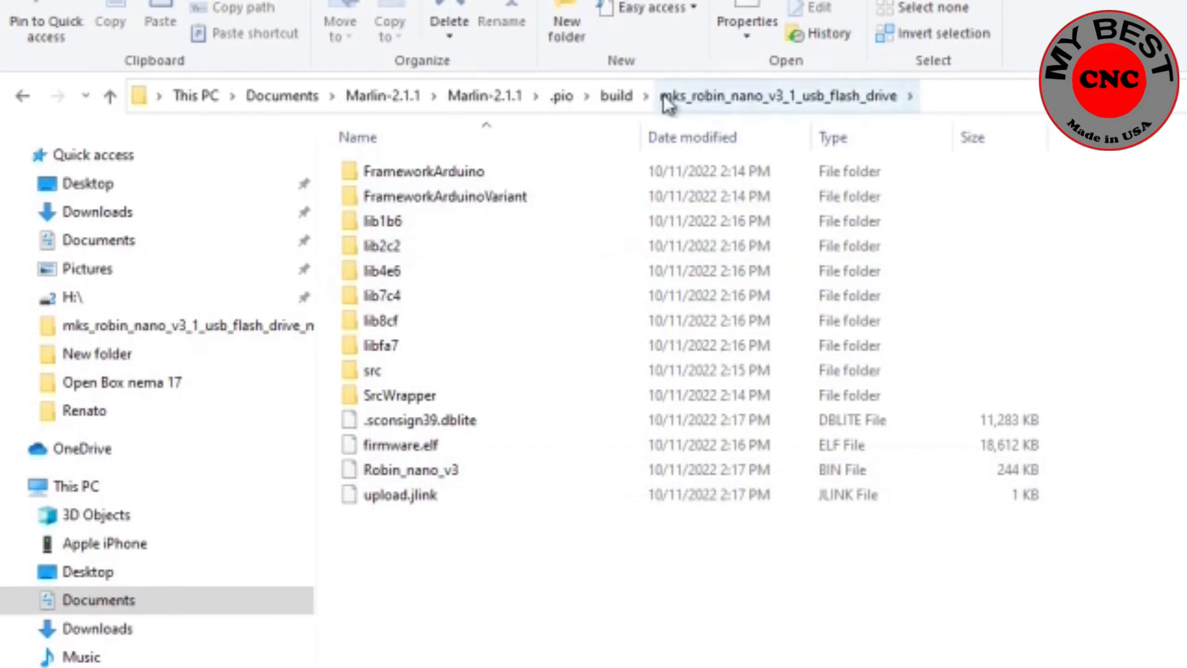
Return to the build folder that contains the mks_robin_nano_v3_1_usb_flash_drive output folder.
{"action": "left_click", "coordinate": [691, 92]}
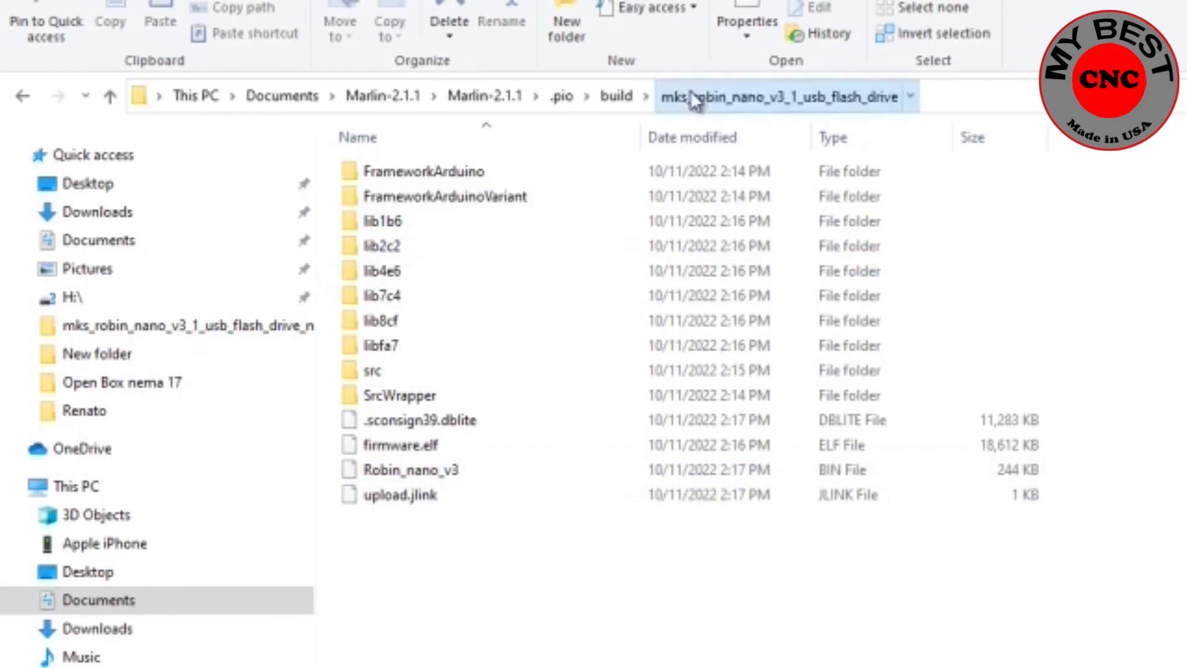
{"action": "left_click", "coordinate": [628, 102]}
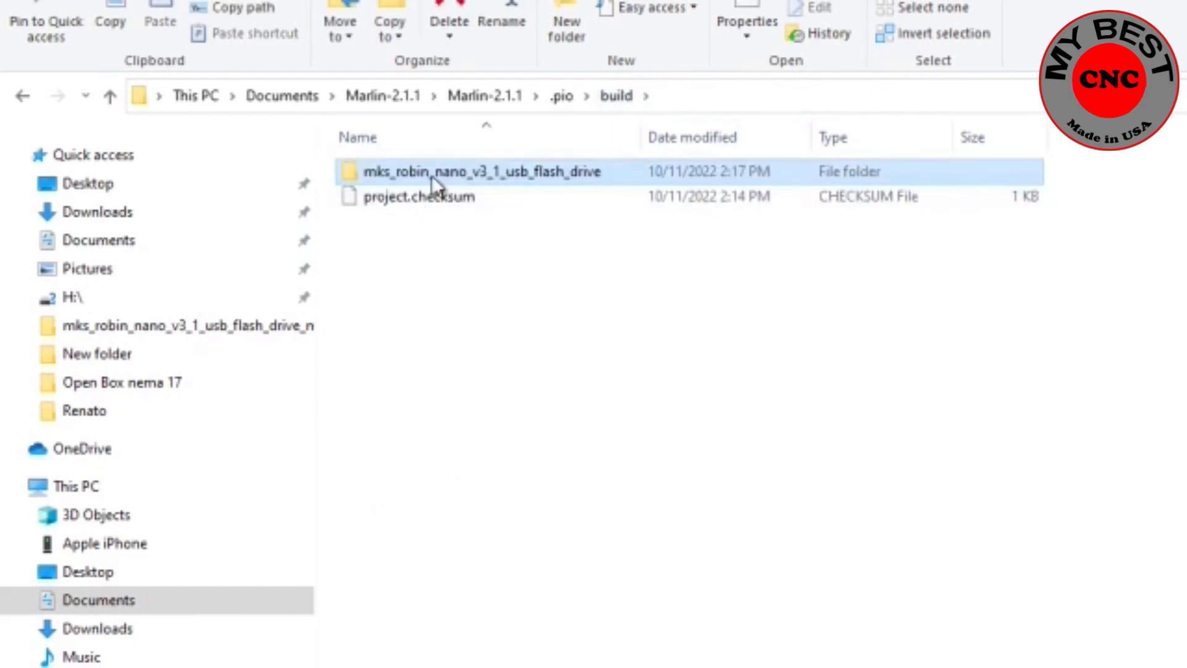